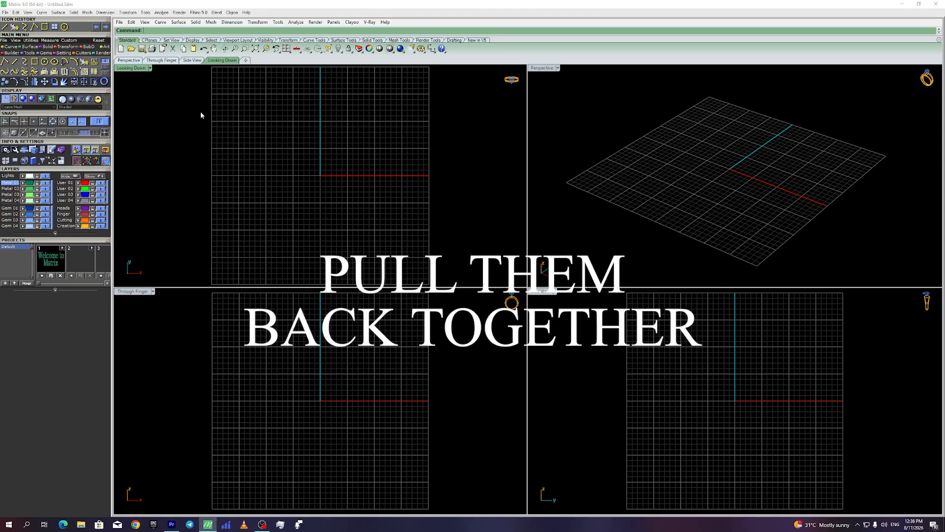
- Maximize the Looking Down view and draw a rectangle in the upper-right quadrant of the grid
right_drag(730, 174, 721, 176)
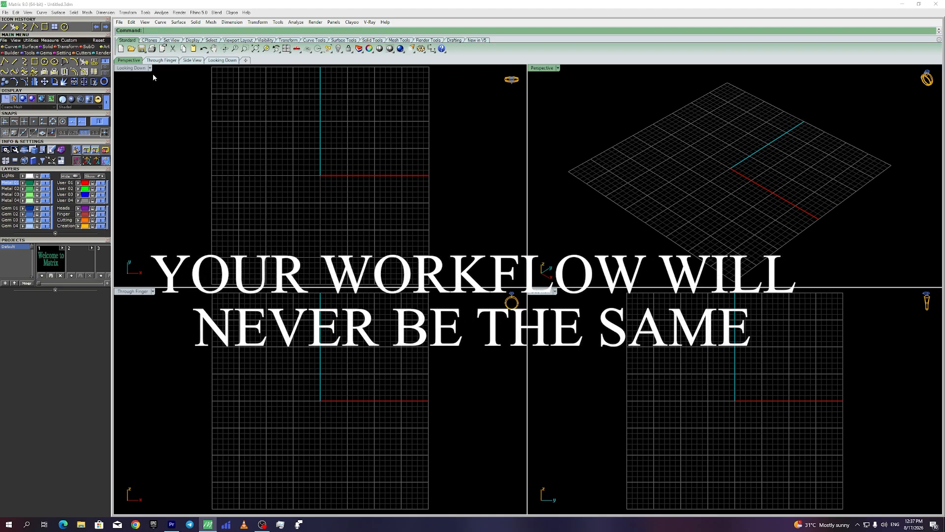
double_click(129, 68)
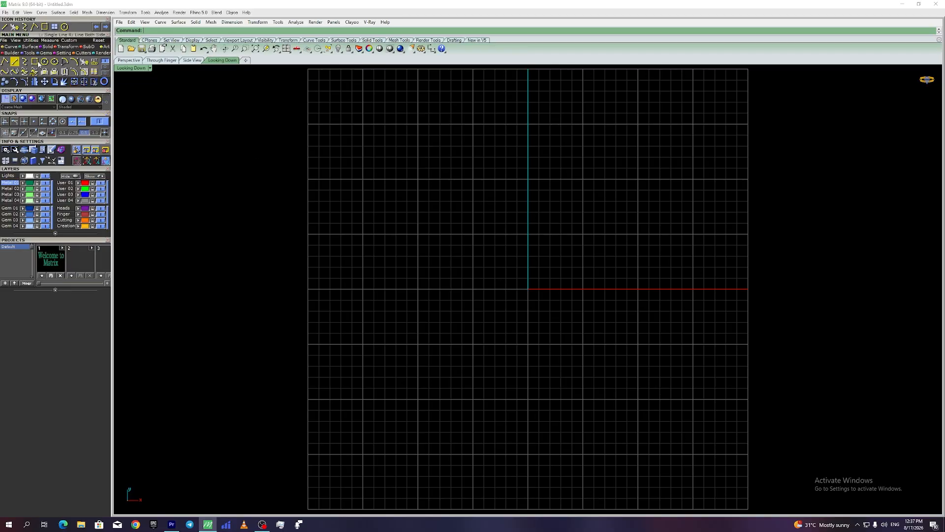
click(35, 61)
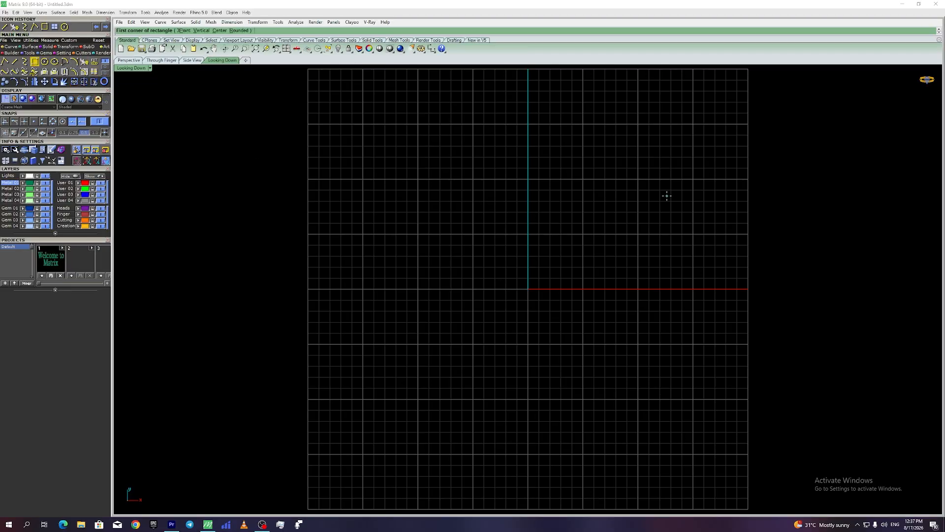
click(595, 159)
click(711, 251)
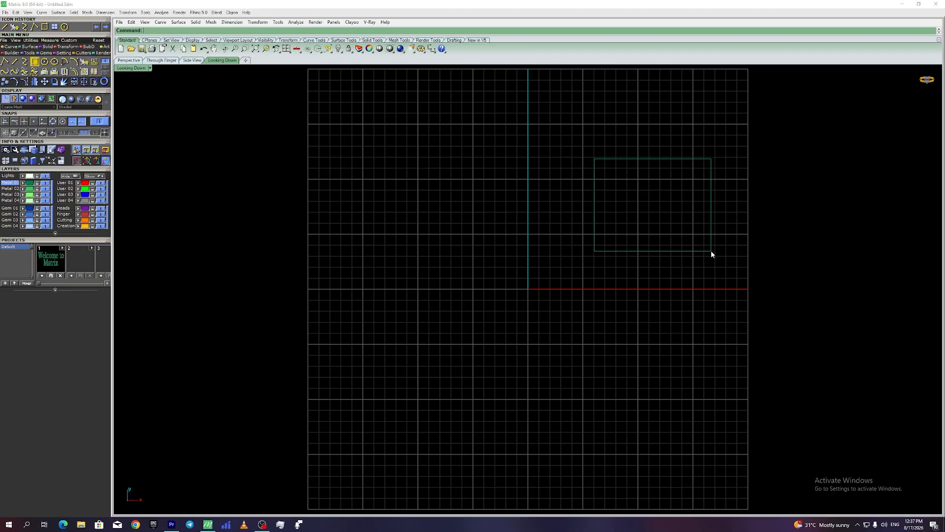
- Draw a circle from its center in the upper-left quadrant of the grid
click(45, 61)
click(408, 190)
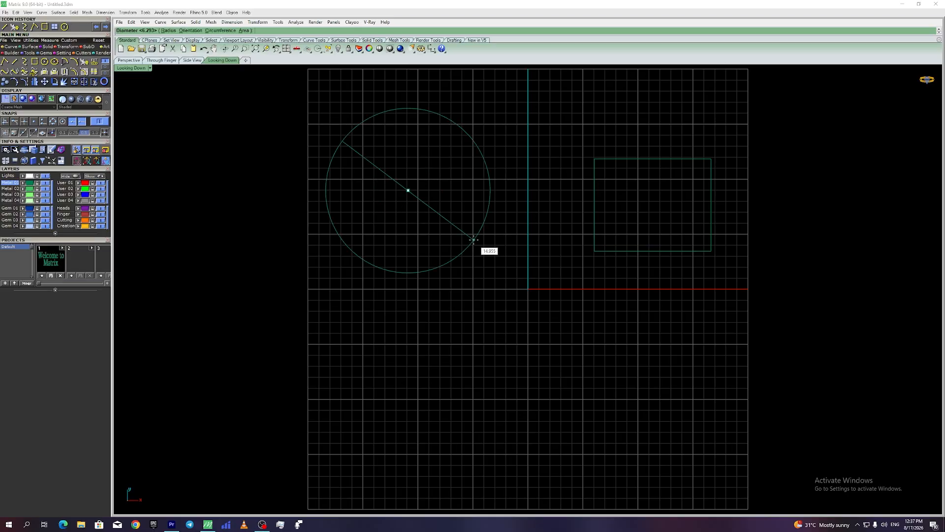
click(447, 225)
- Draw an open six-point zigzag polyline below the circle and rectangle, crossing the horizontal axis
click(5, 61)
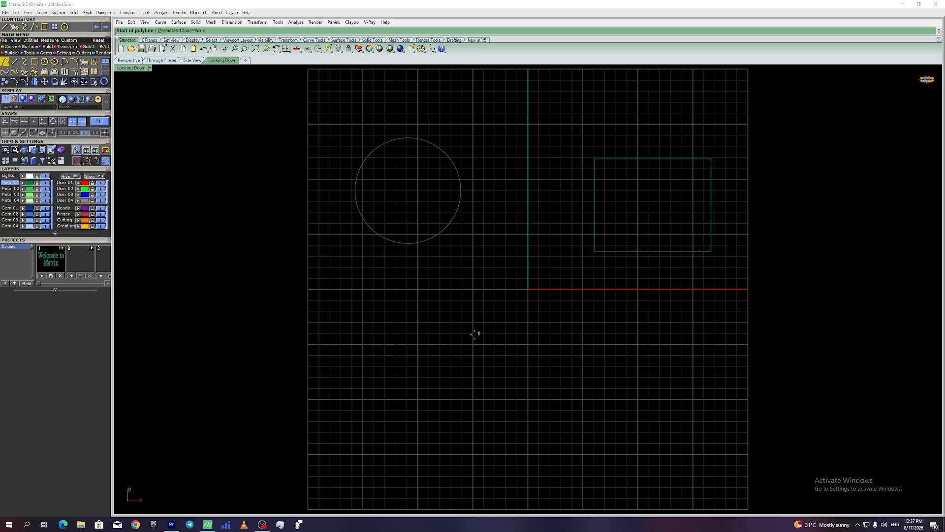
click(432, 333)
click(497, 264)
click(524, 311)
click(547, 293)
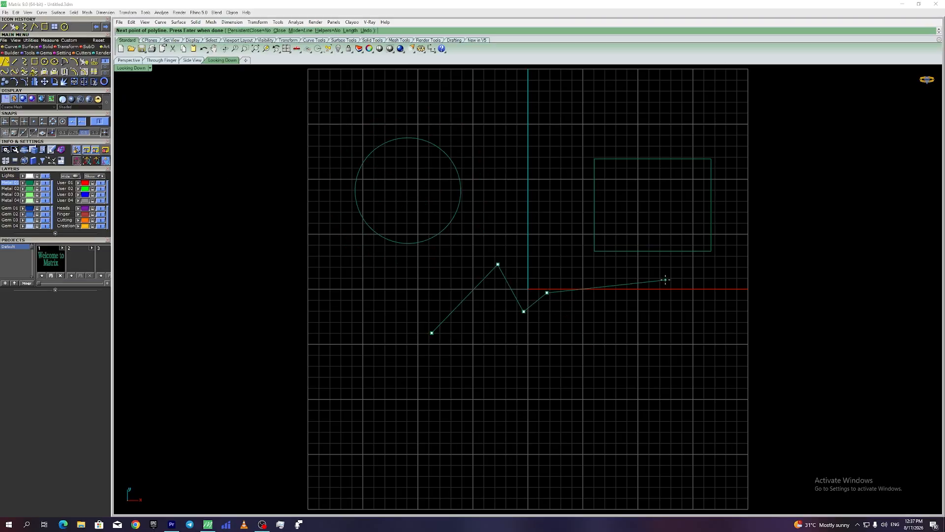
click(562, 350)
key(Return)
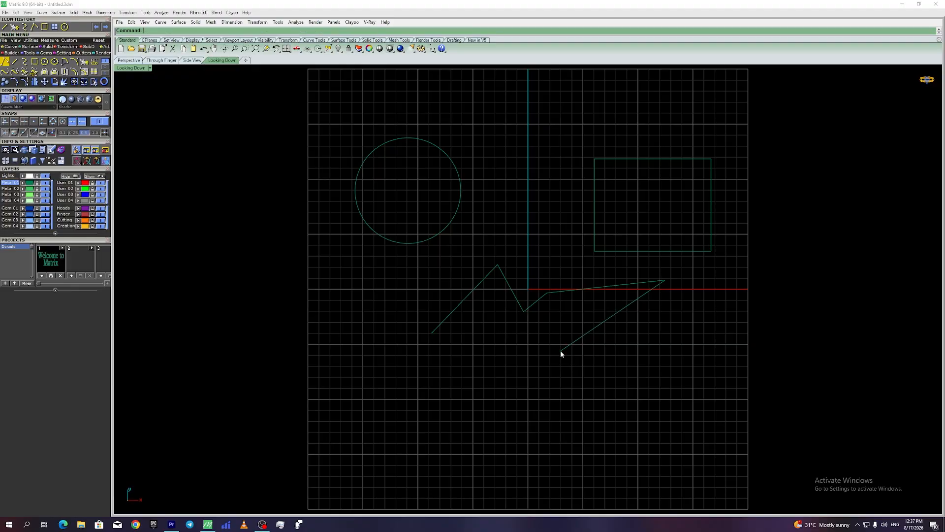
- Explode the rectangle and move its four sides outward, away from each other
click(670, 247)
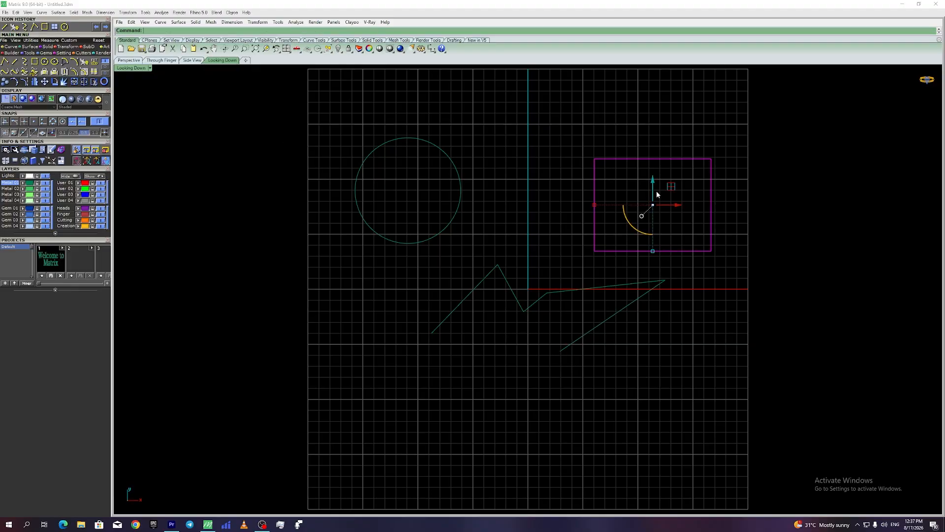
ctrl+shift+click(711, 199)
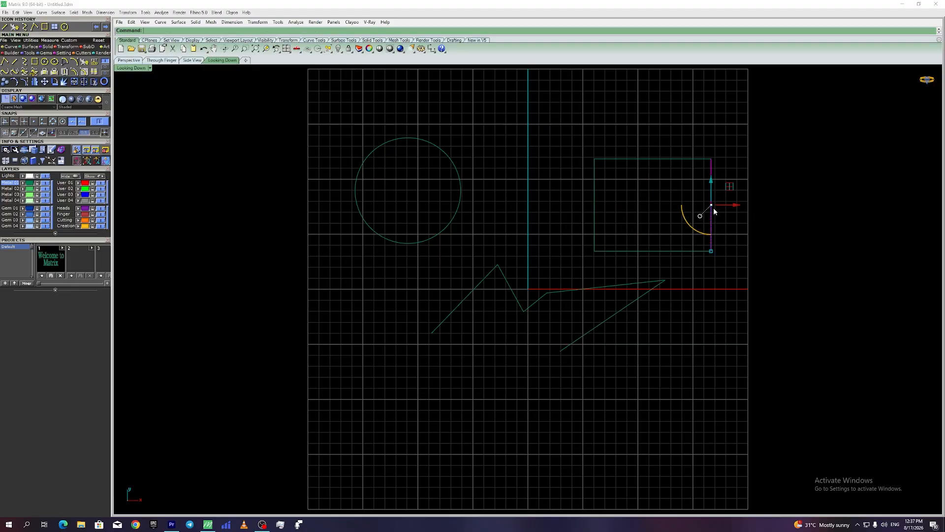
drag(714, 205, 726, 204)
ctrl+shift+click(594, 192)
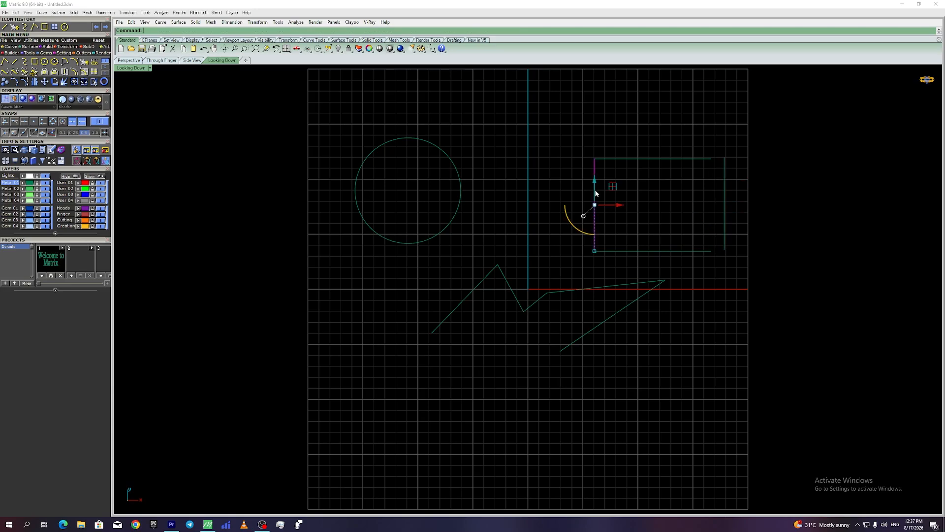
drag(592, 204, 579, 205)
ctrl+shift+click(644, 158)
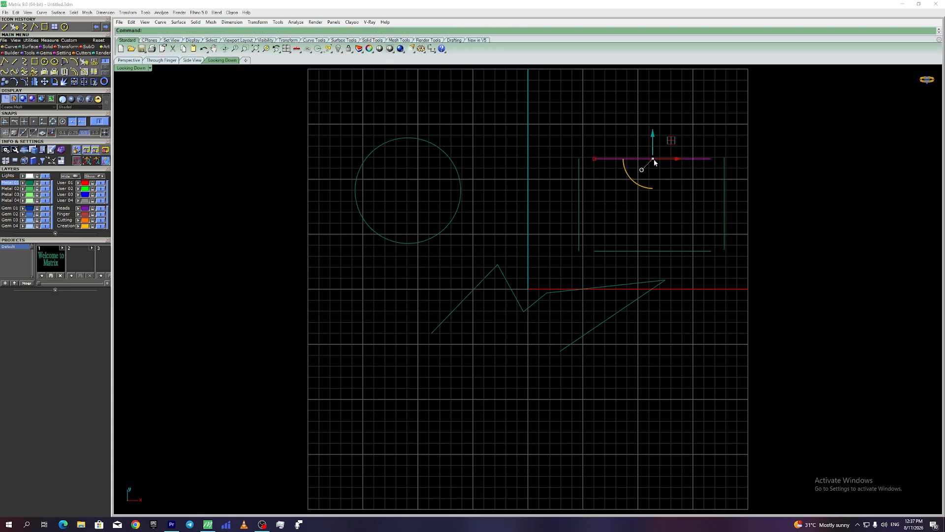
drag(653, 158, 661, 140)
click(661, 254)
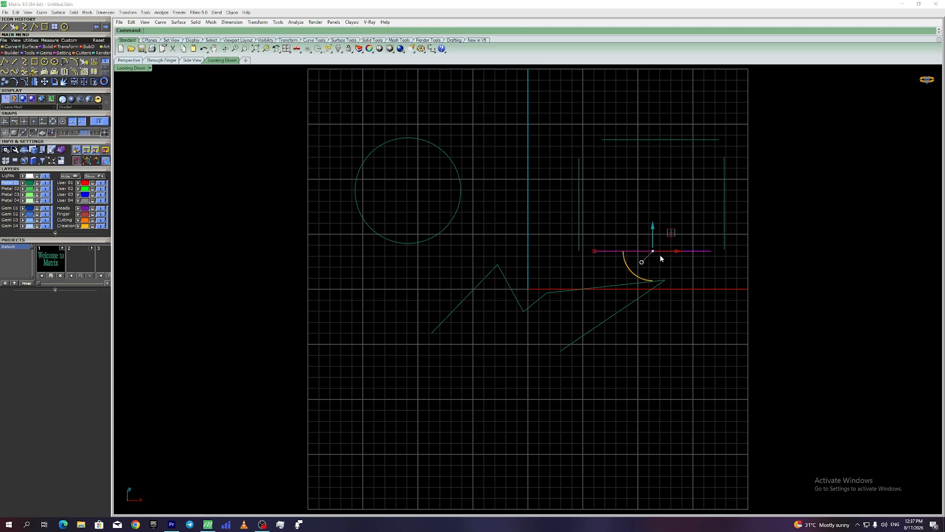
drag(657, 252, 660, 259)
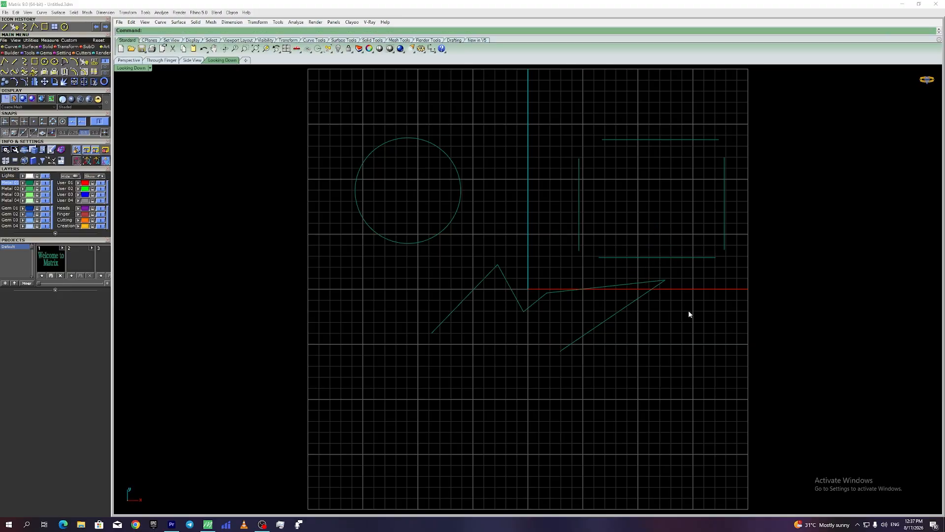
- Explode the zigzag polyline and move its five segments apart from each other
click(633, 302)
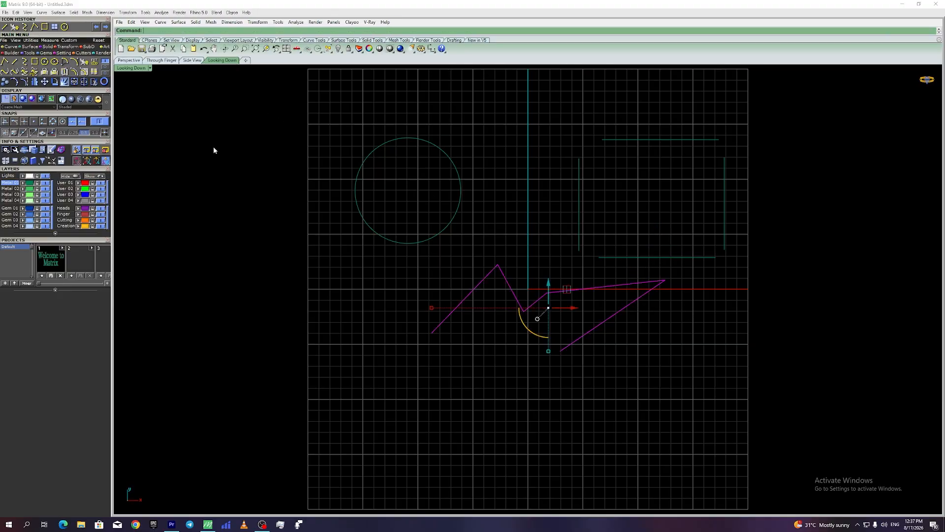
click(594, 341)
click(597, 327)
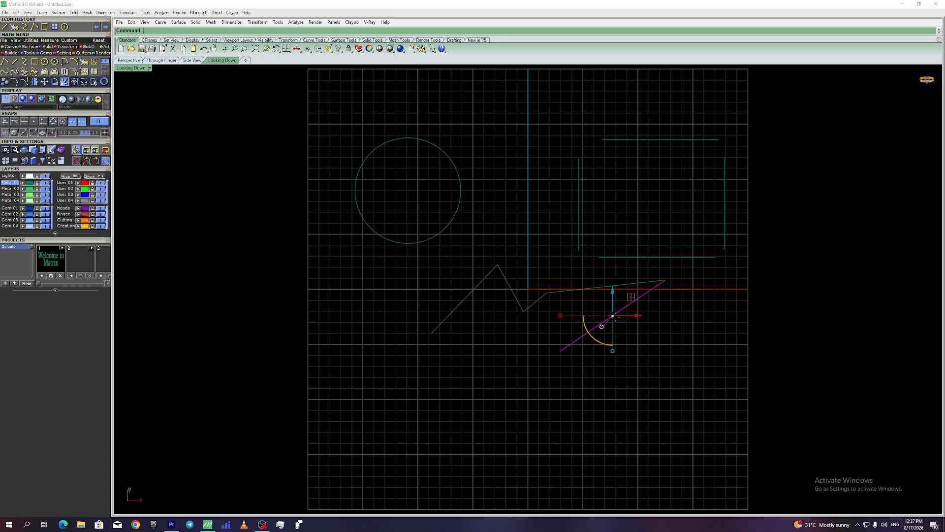
drag(614, 316, 629, 324)
click(615, 288)
drag(606, 287, 606, 276)
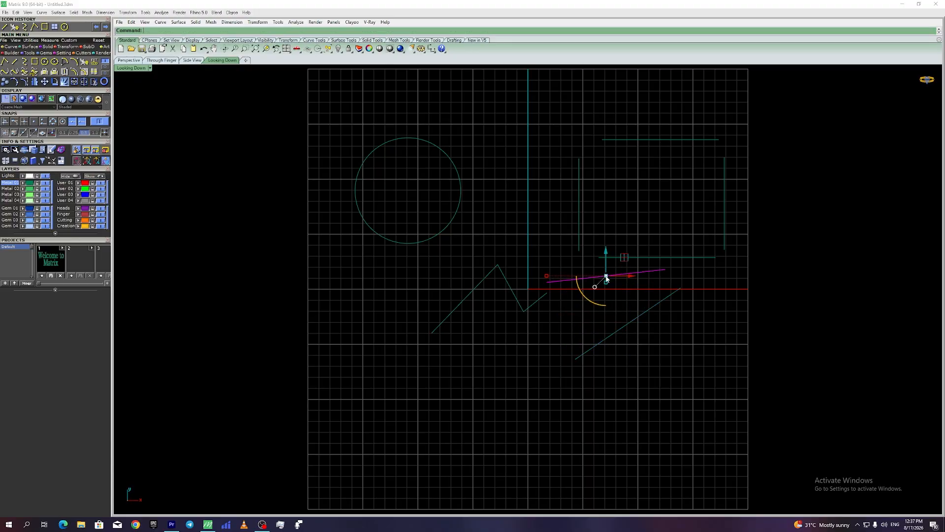
click(538, 299)
drag(535, 302, 522, 278)
click(513, 294)
click(476, 288)
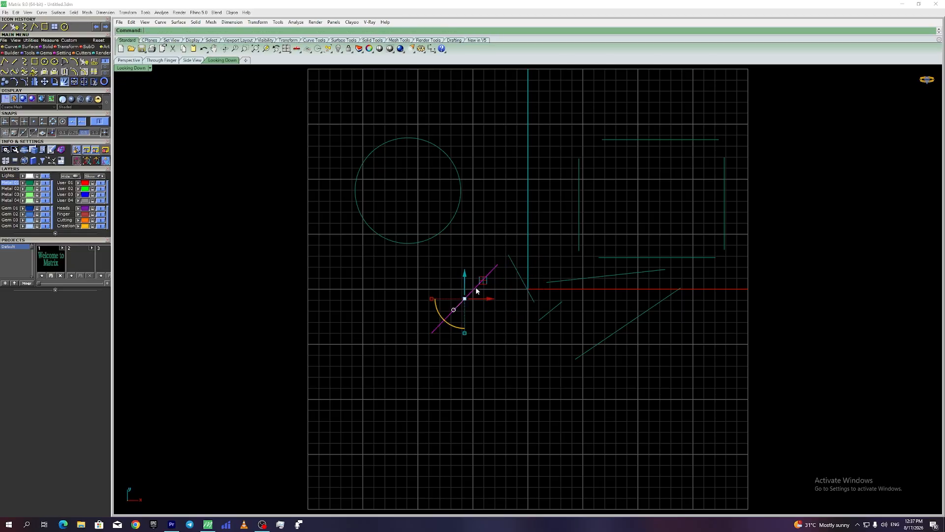
drag(464, 299, 461, 289)
click(495, 330)
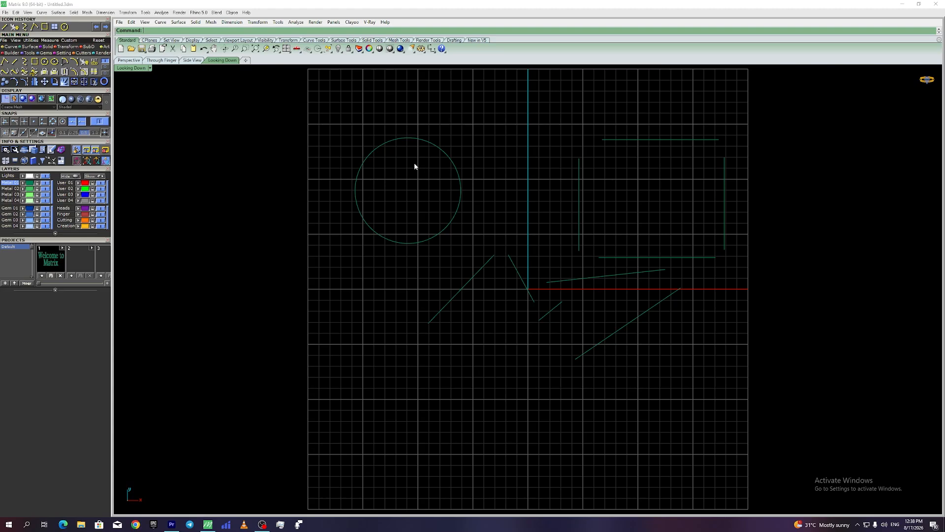
- Draw a second, nearly square rectangle in the lower-left quadrant of the grid
click(35, 61)
click(385, 375)
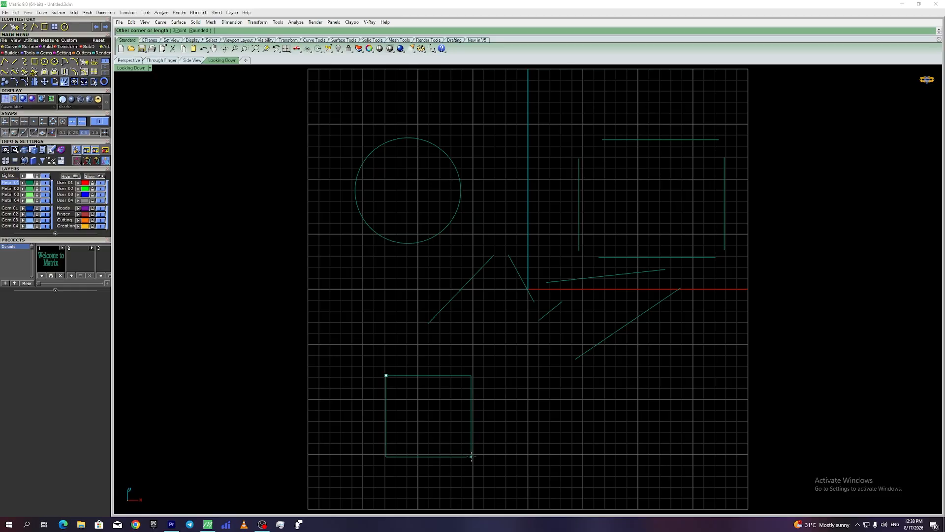
click(471, 457)
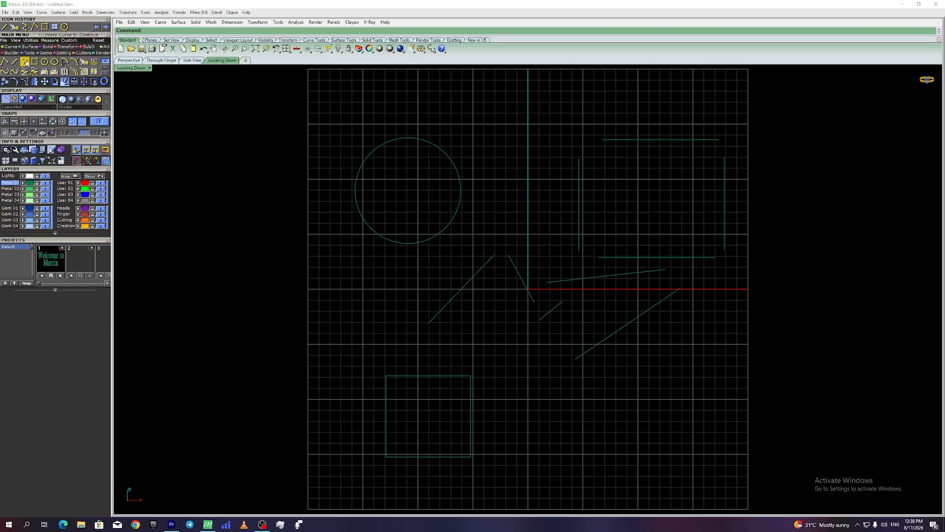
- Draw an open eight-point zigzag polyline beside the lower rectangle
click(5, 62)
click(504, 442)
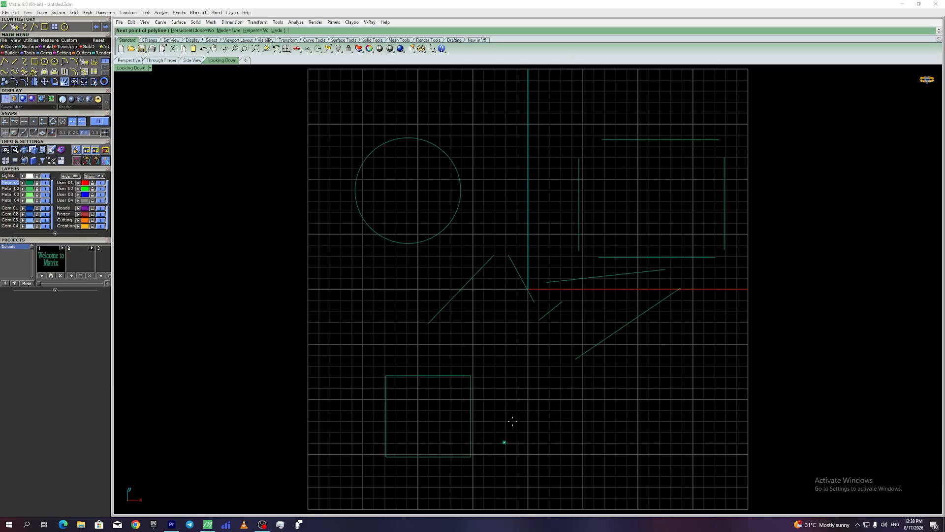
click(529, 380)
click(545, 435)
click(567, 393)
click(573, 422)
click(590, 413)
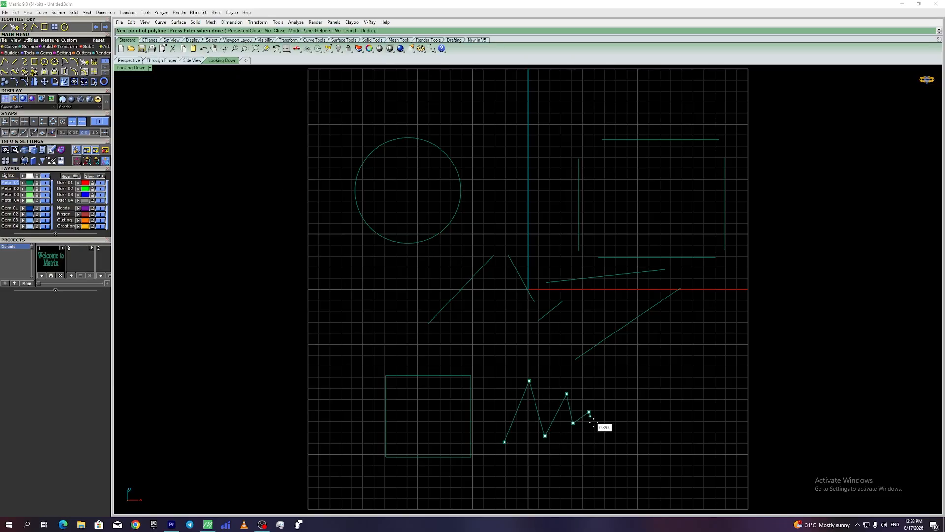
click(593, 422)
click(613, 392)
key(Return)
- Select the circle to examine it as a single closed curve, and clear the selection
scroll(361, 127, up, 3)
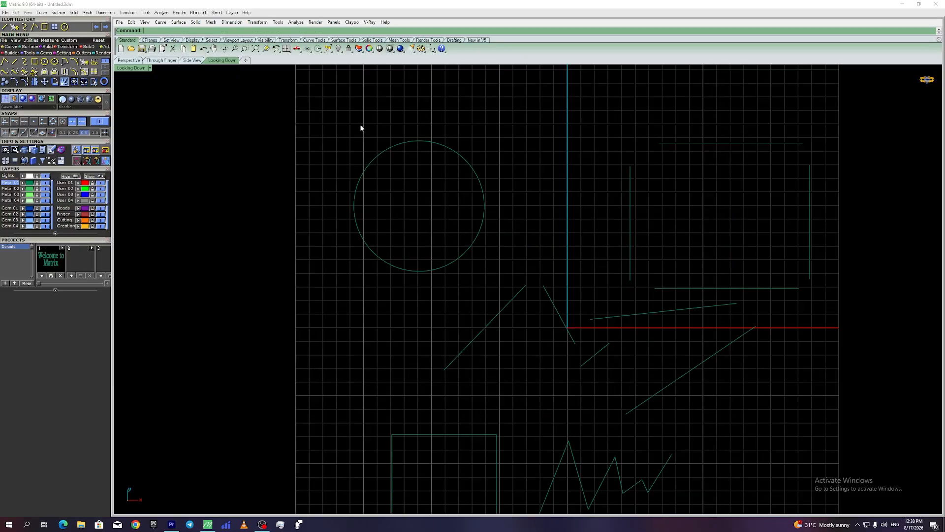
click(425, 146)
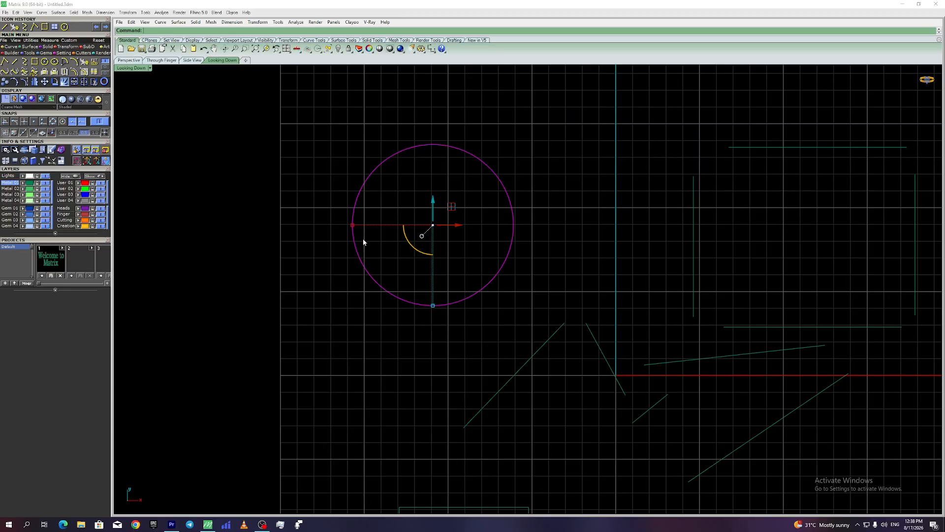
scroll(593, 246, down, 5)
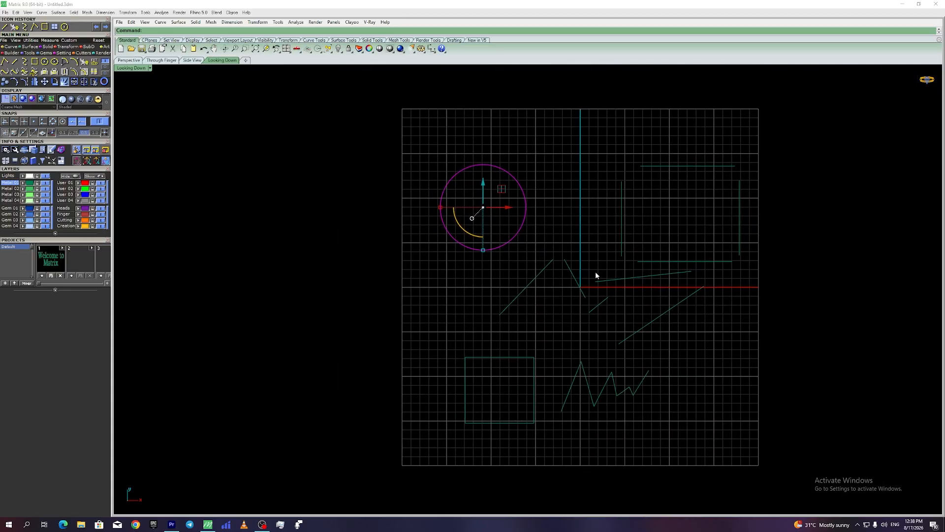
click(563, 228)
scroll(522, 215, up, 2)
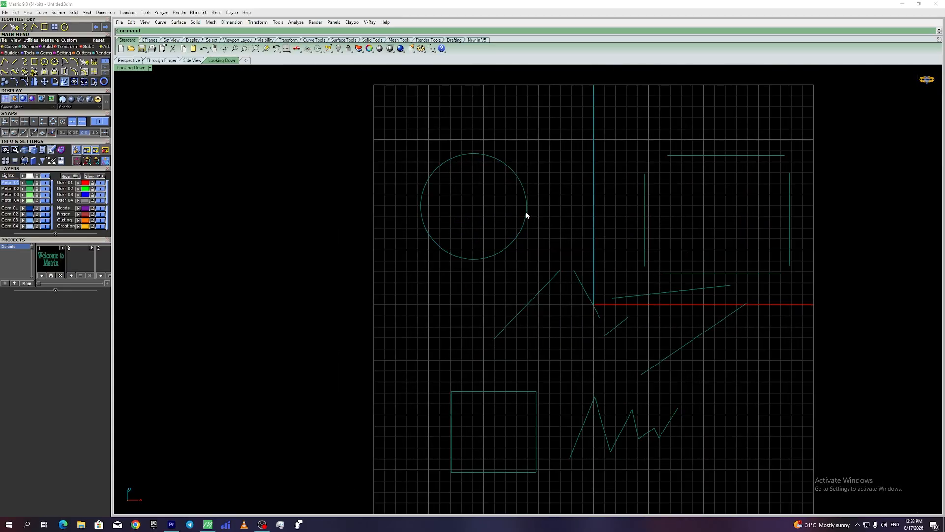
right_drag(525, 308, 503, 232)
scroll(503, 291, up, 2)
right_drag(492, 187, 510, 260)
- Draw a wavy degree-3 interpolated curve through eight points between the circle and the lower rectangle
click(14, 61)
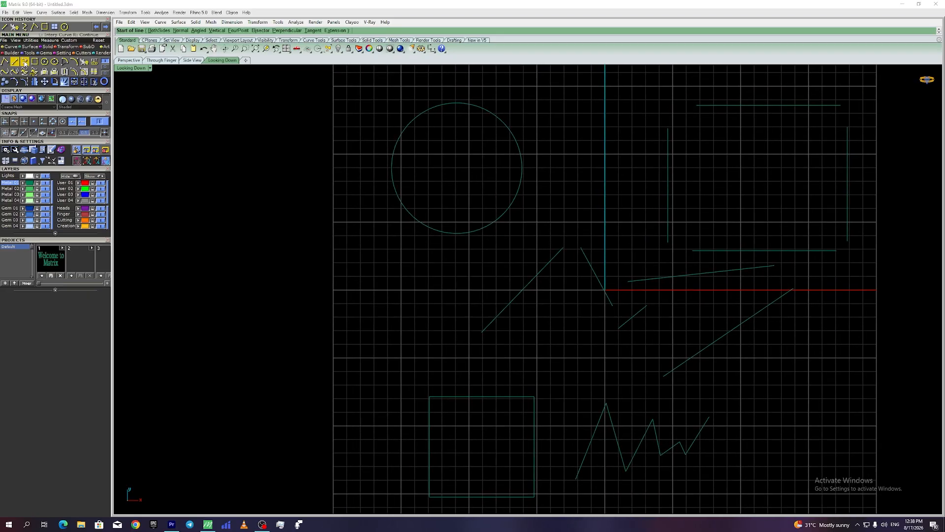
right_drag(495, 345, 457, 299)
click(316, 262)
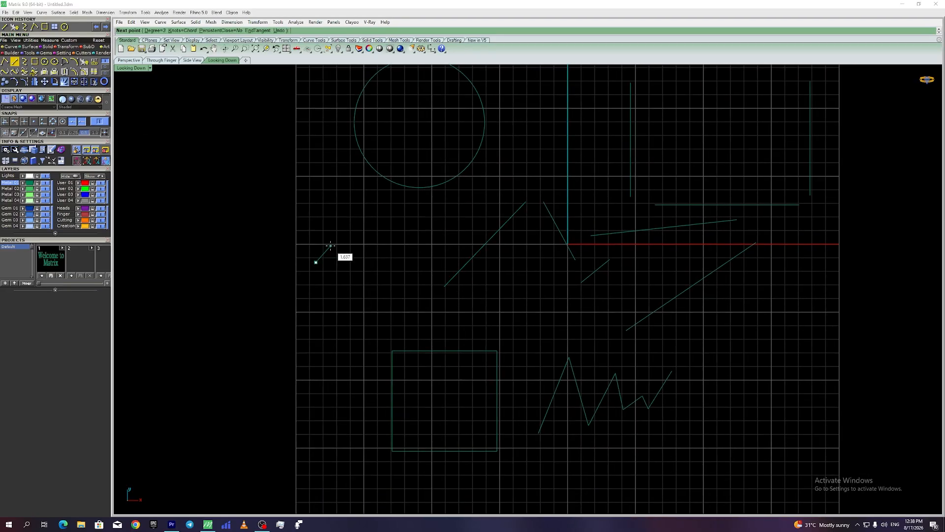
click(331, 246)
click(340, 260)
click(359, 241)
click(368, 265)
click(400, 248)
click(410, 267)
click(427, 254)
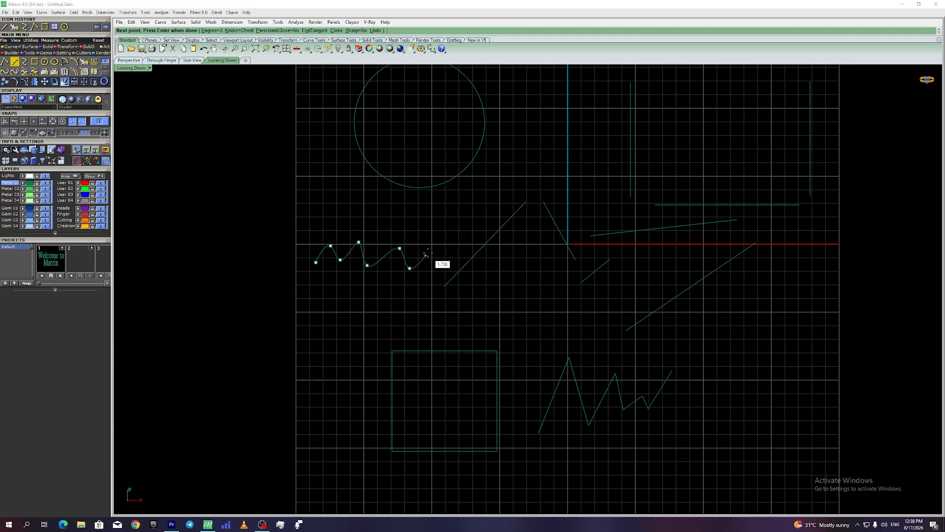
key(Return)
click(372, 263)
click(459, 266)
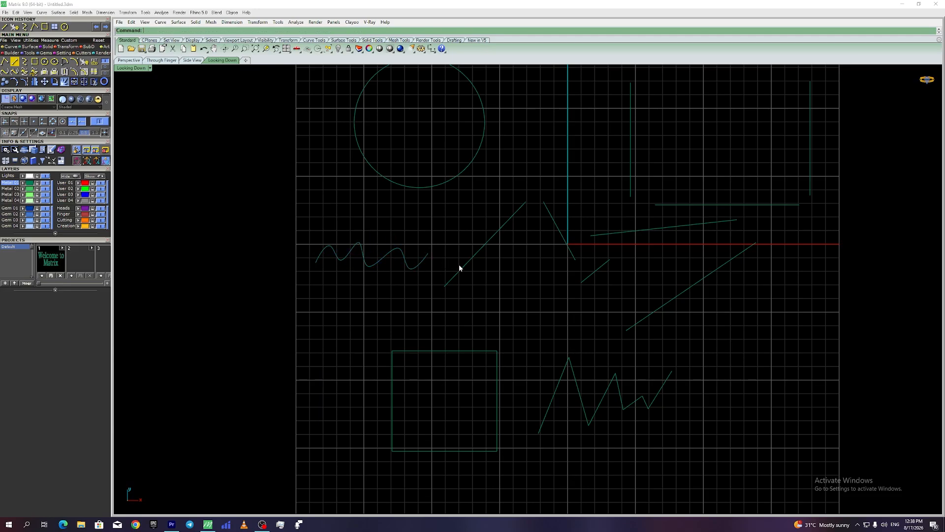
- Explode the lower rectangle into separate lines
scroll(501, 322, down, 4)
scroll(471, 369, up, 2)
scroll(471, 368, up, 2)
click(464, 330)
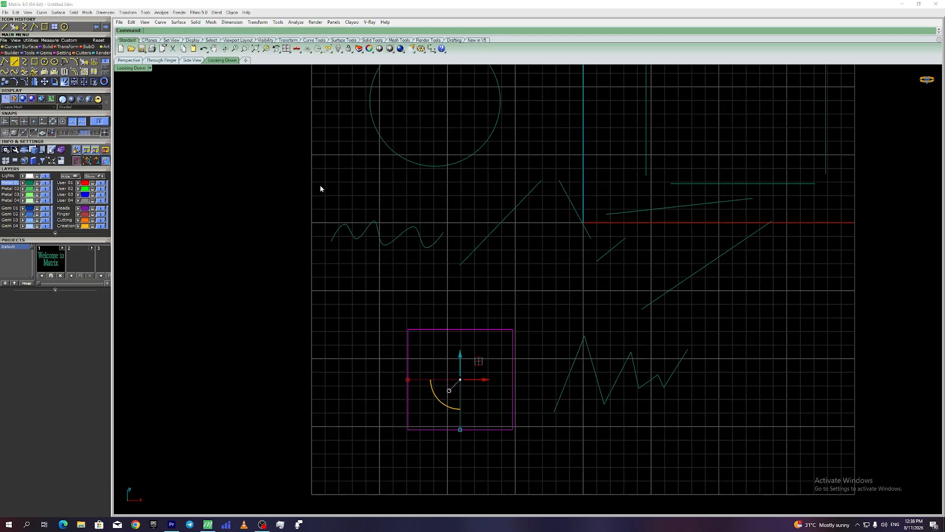
click(63, 83)
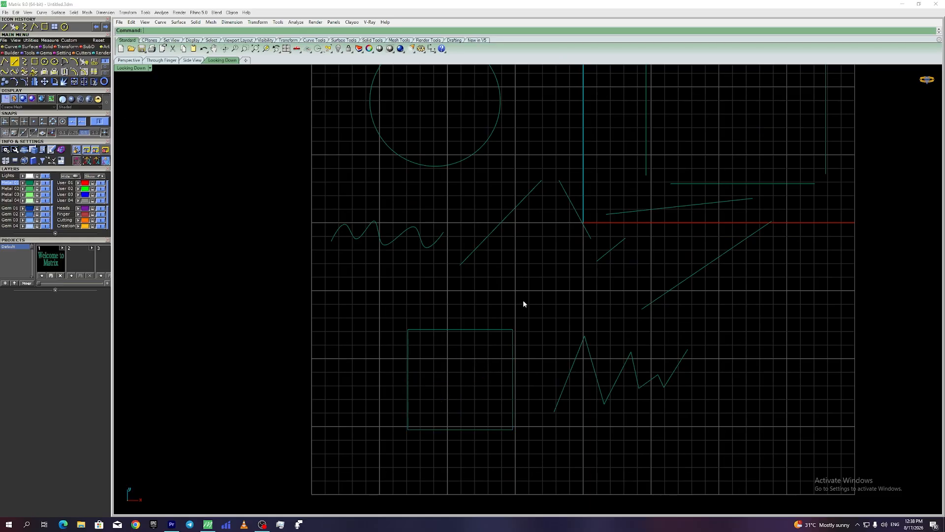
- Rebuild the left side of the exploded lower rectangle with a point count of 5 and degree 3
click(409, 370)
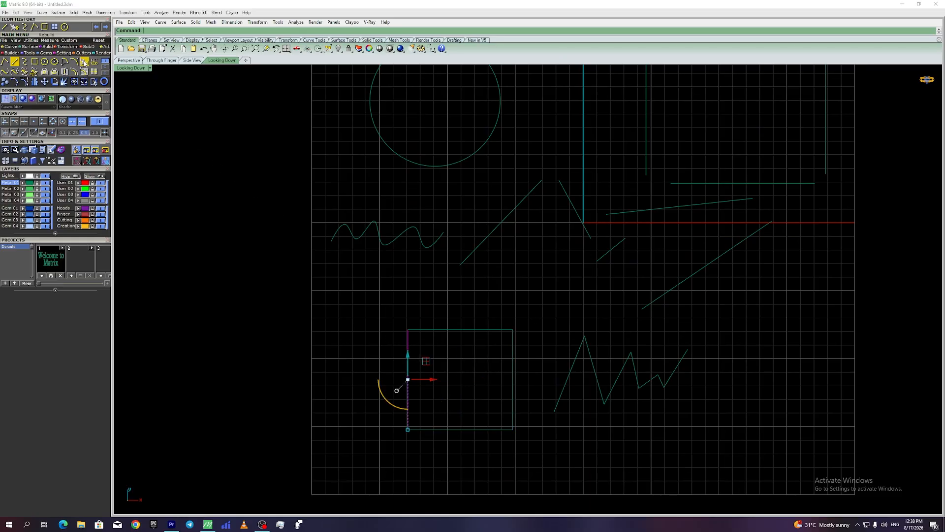
click(84, 62)
double_click(335, 220)
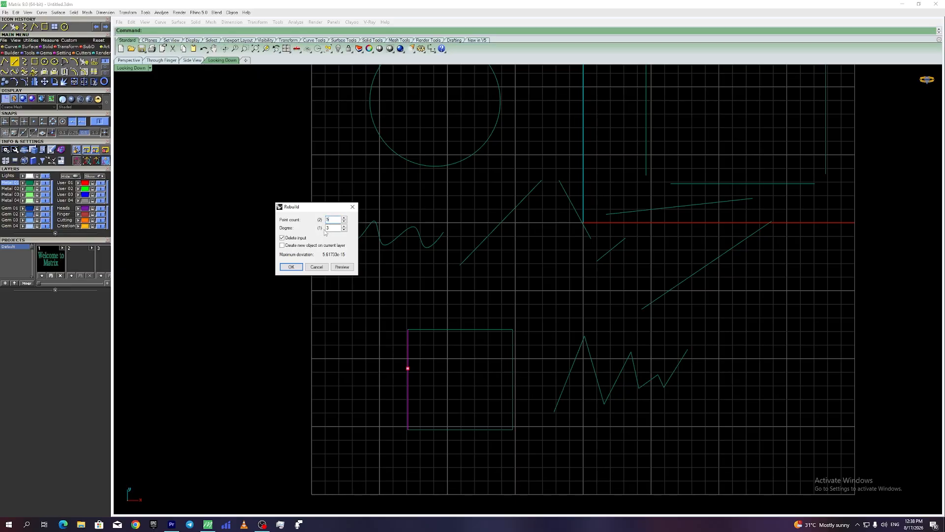
click(291, 266)
key(Escape)
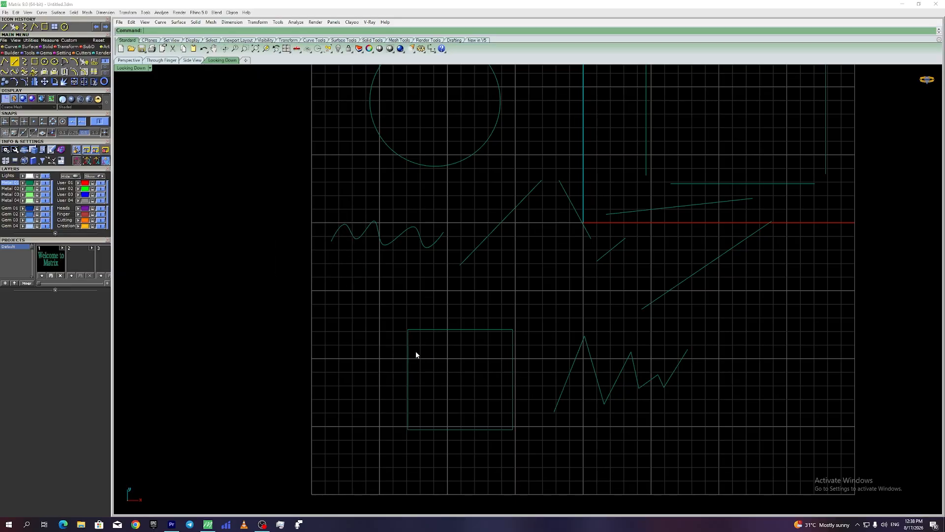
- Bend the rectangle's left side outward by moving its middle control point, and undo the bend
click(408, 363)
click(24, 71)
click(408, 379)
drag(429, 379, 386, 379)
click(465, 377)
key(Escape)
scroll(435, 389, up, 5)
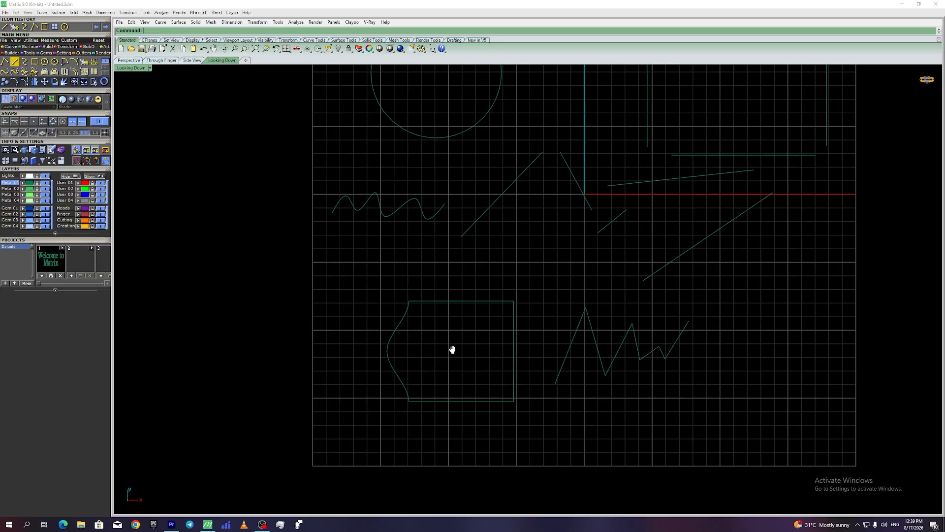
scroll(476, 335, down, 5)
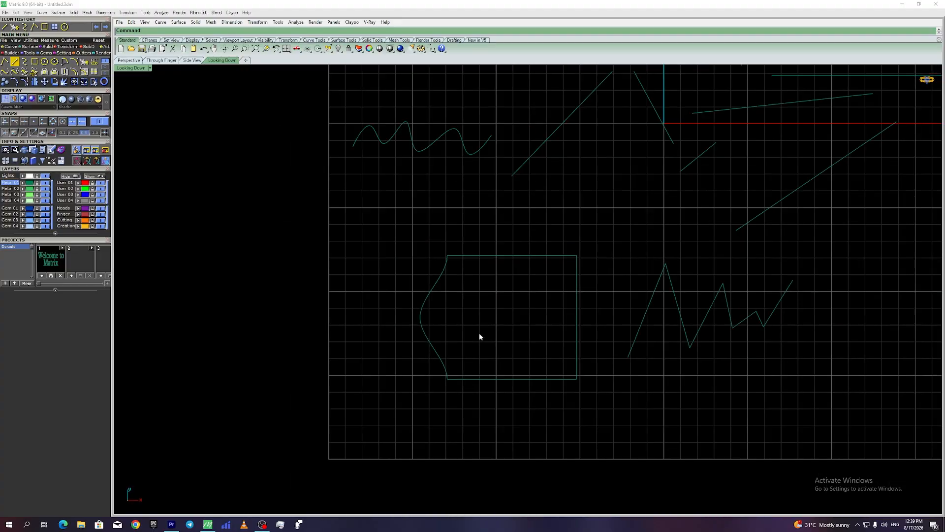
key(ctrl+z)
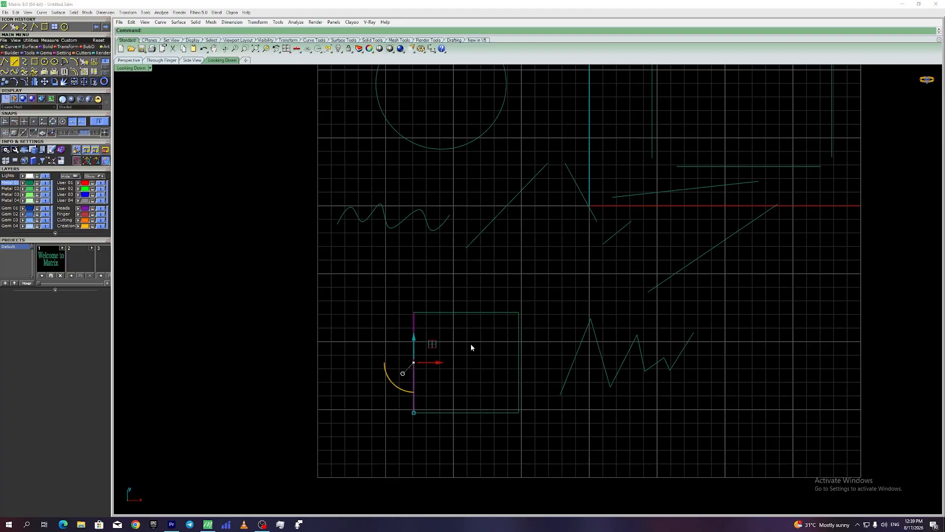
key(Escape)
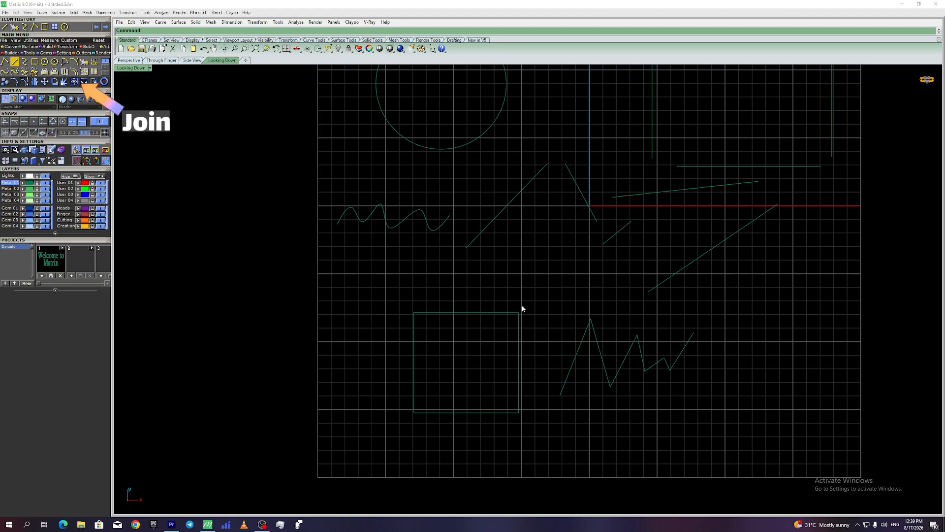
- Move the rectangle's top and left sides away individually, and undo each move
ctrl+shift+click(476, 312)
drag(476, 295, 478, 270)
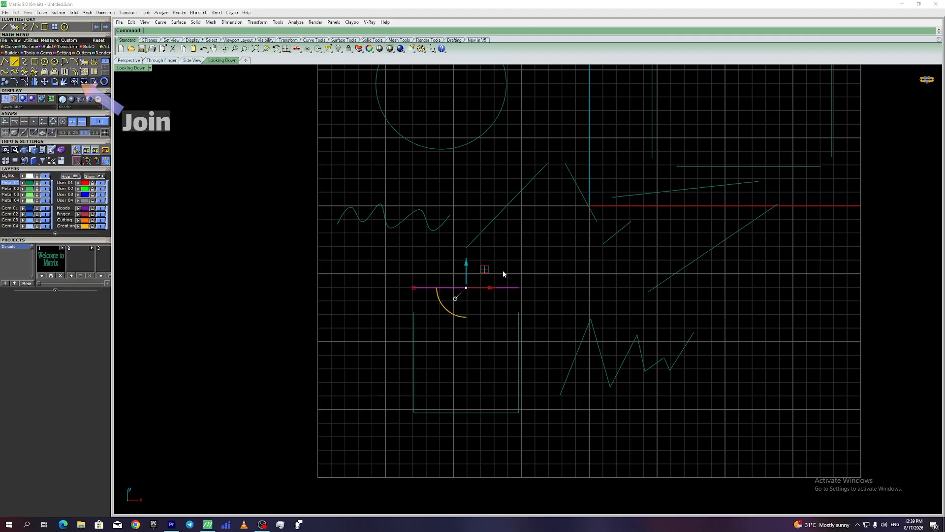
key(ctrl+z)
click(413, 356)
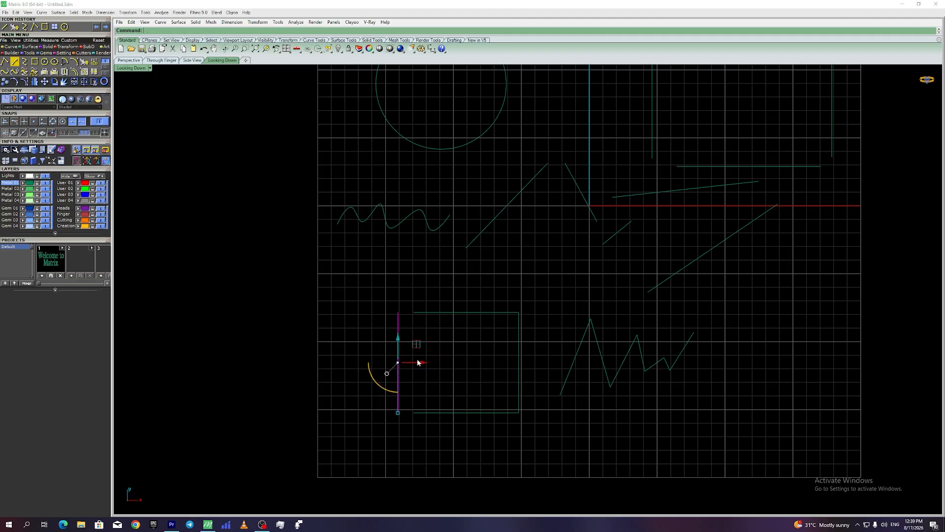
click(457, 321)
click(414, 343)
click(519, 353)
click(488, 409)
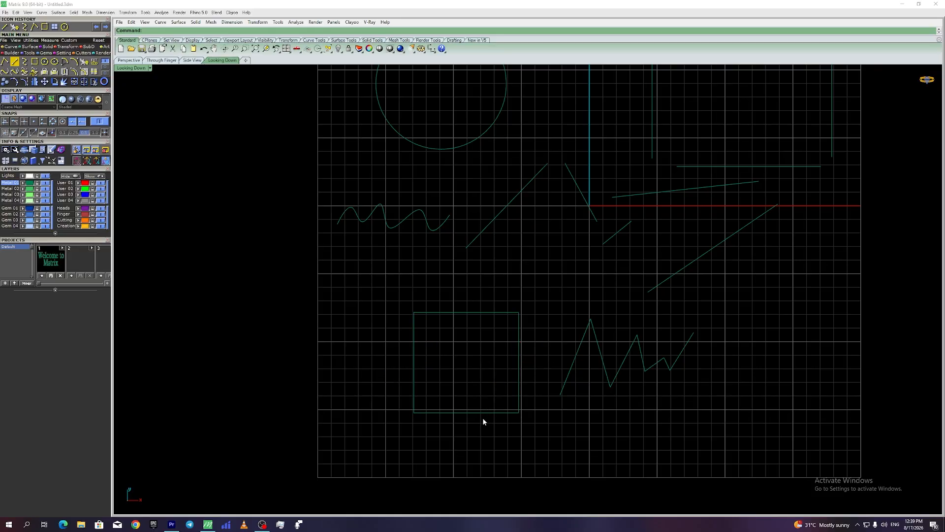
- Select all four sides of the lower rectangle and join them into one closed curve
click(482, 412)
click(492, 313)
click(542, 317)
drag(535, 287, 406, 449)
click(523, 311)
drag(538, 294, 397, 447)
click(547, 335)
drag(534, 285, 397, 433)
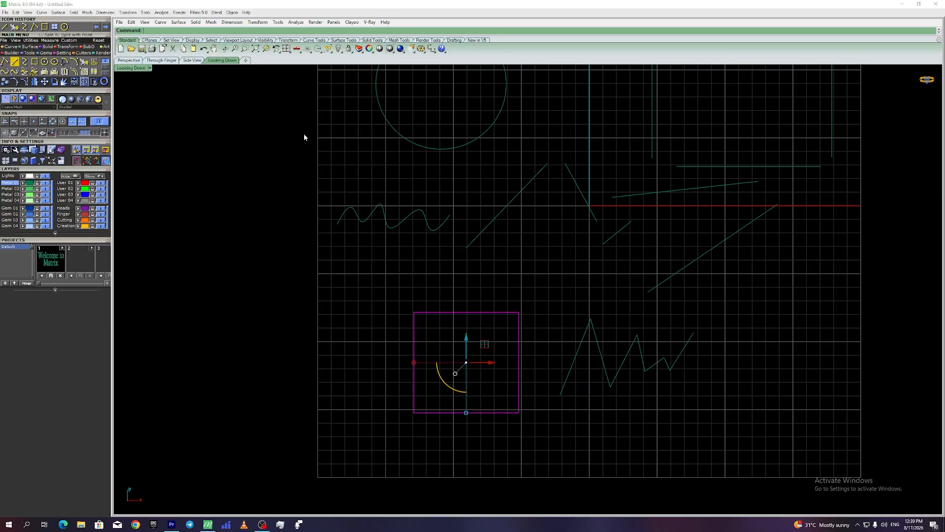
click(498, 295)
- Check whether the lower rectangle selects as a single curve, and clear the selection
click(484, 313)
click(560, 327)
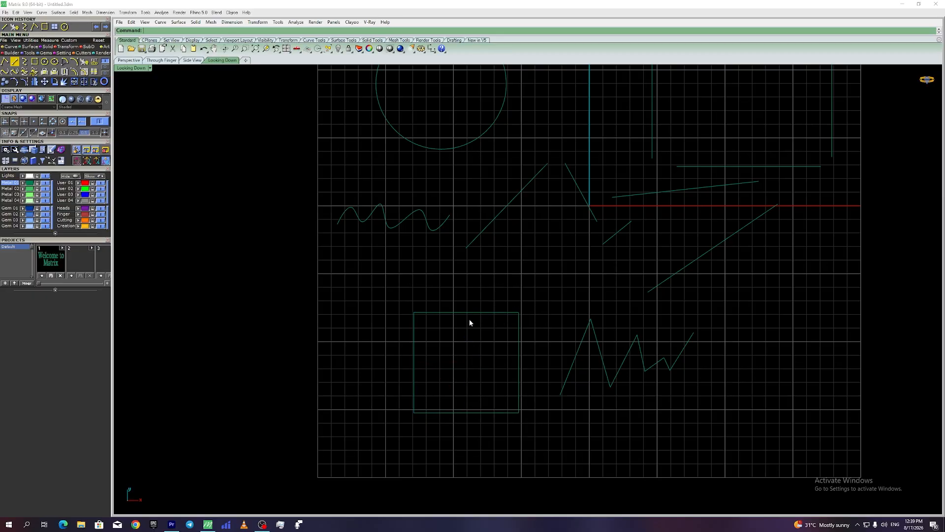
click(481, 312)
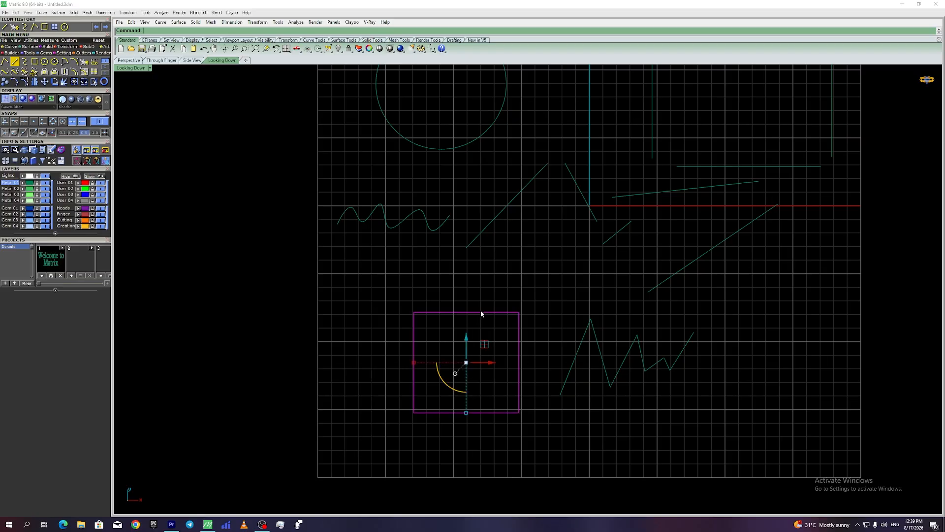
click(408, 347)
- Examine up close how the segments meet at the lower rectangle's upper-left corner and the zigzag polyline's highest peak
scroll(458, 355, up, 3)
scroll(465, 354, down, 4)
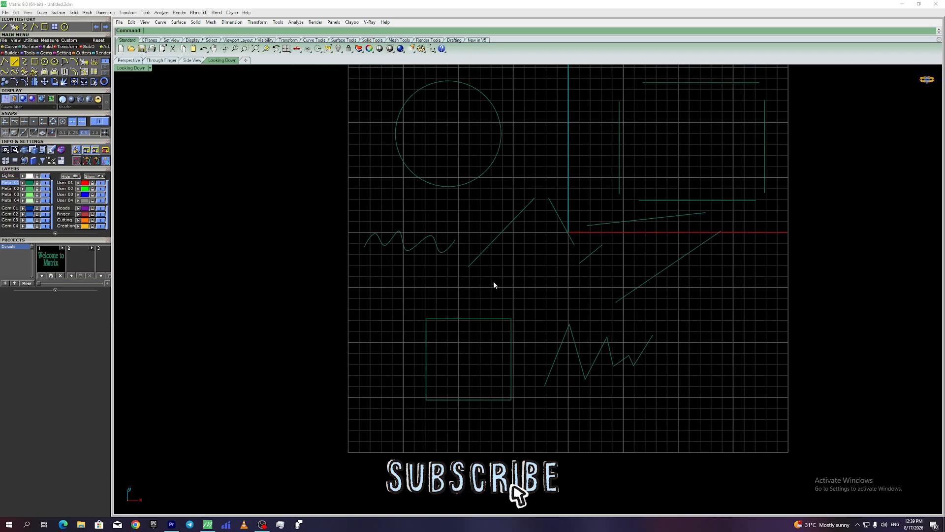
scroll(408, 376, up, 2)
scroll(464, 300, down, 2)
scroll(381, 352, up, 3)
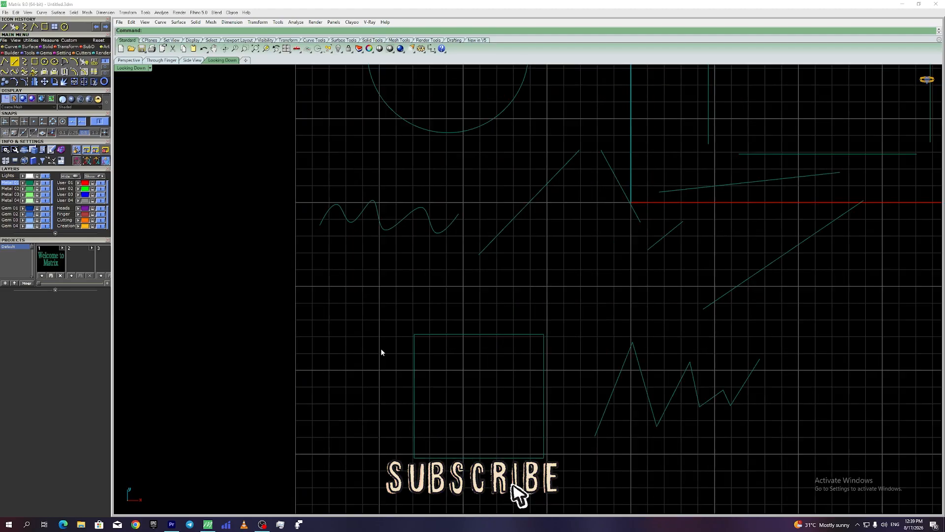
scroll(460, 296, up, 2)
scroll(452, 332, up, 4)
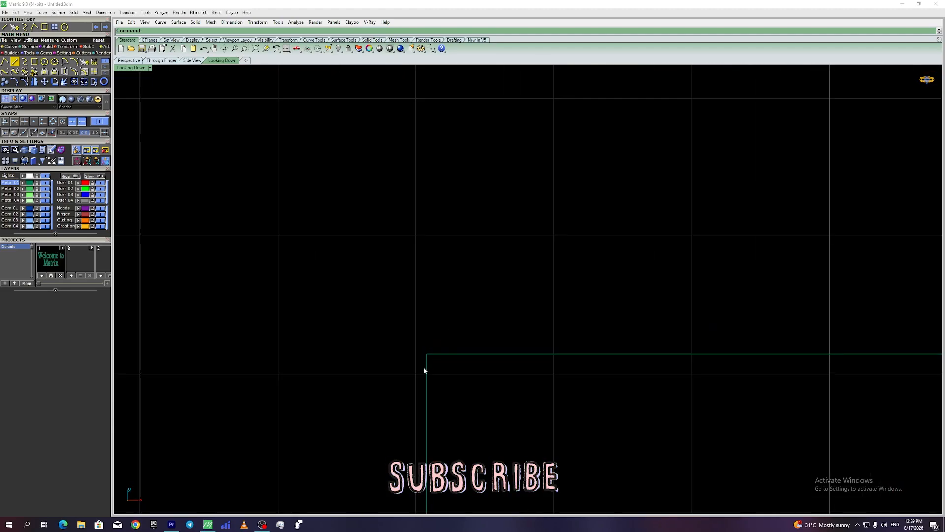
scroll(448, 313, down, 5)
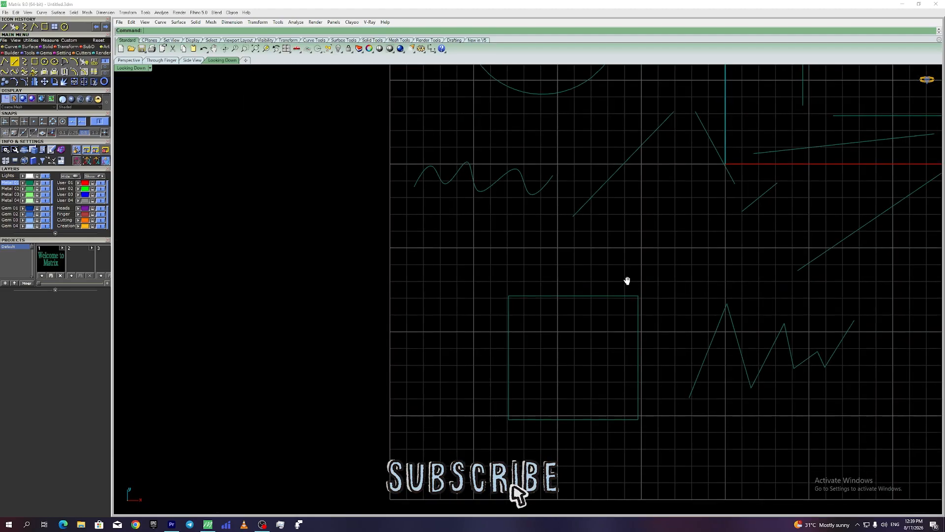
right_drag(626, 280, 439, 370)
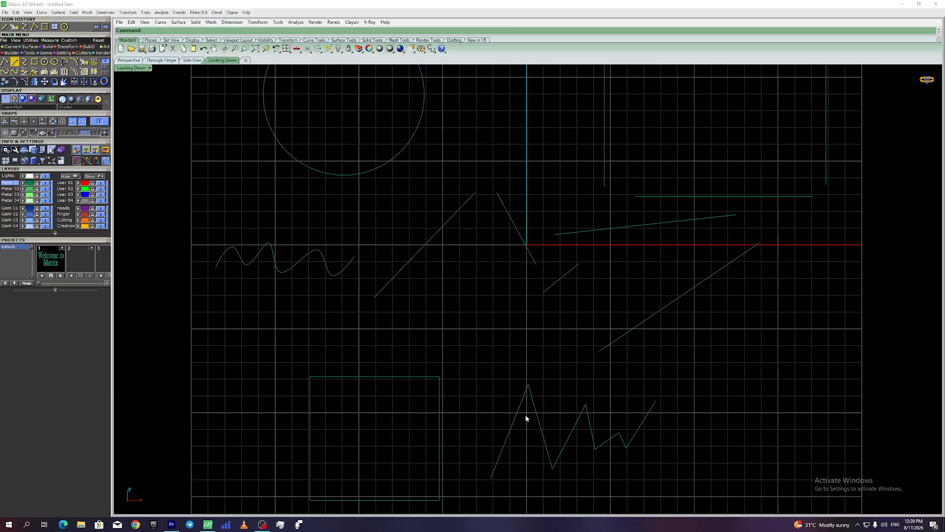
scroll(523, 392, up, 3)
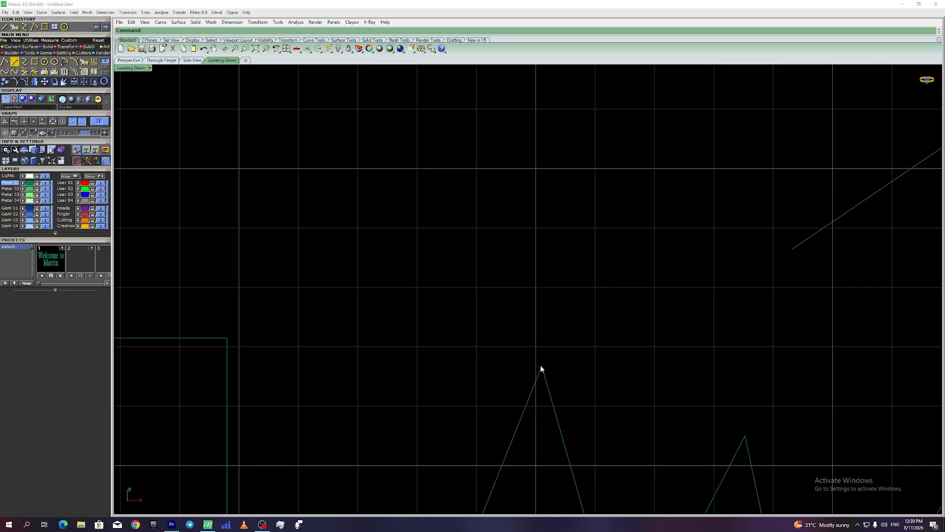
scroll(541, 369, down, 2)
right_drag(540, 386, 511, 302)
scroll(512, 305, down, 1)
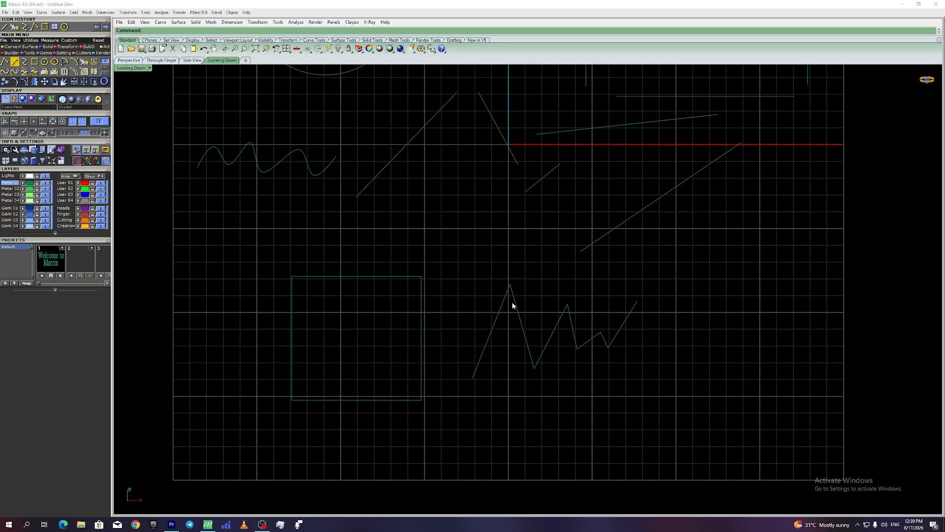
scroll(512, 305, down, 1)
right_drag(485, 259, 495, 272)
right_drag(492, 238, 508, 274)
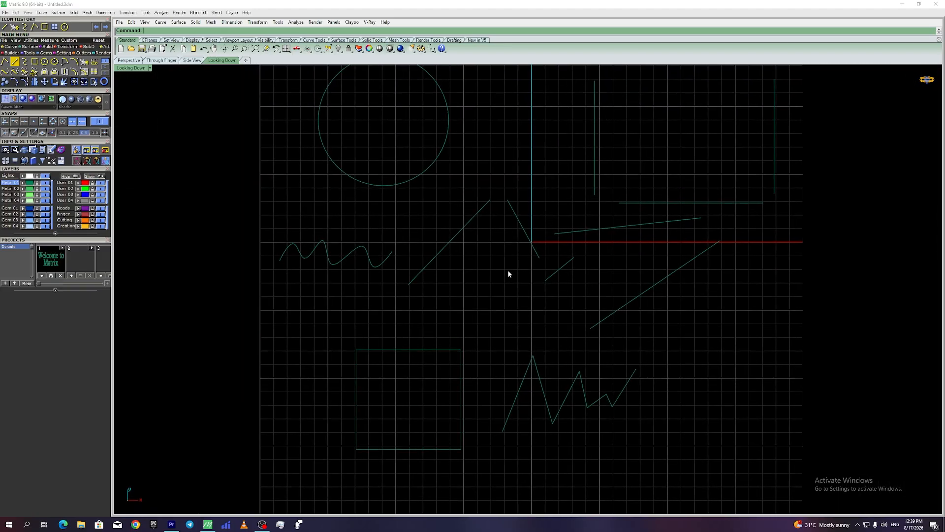
- Move the short slanted line left so that it crosses the long diagonal line beside the wavy curve
click(530, 239)
drag(523, 230, 460, 232)
click(508, 231)
scroll(459, 241, up, 6)
right_drag(467, 222, 498, 278)
scroll(556, 294, down, 3)
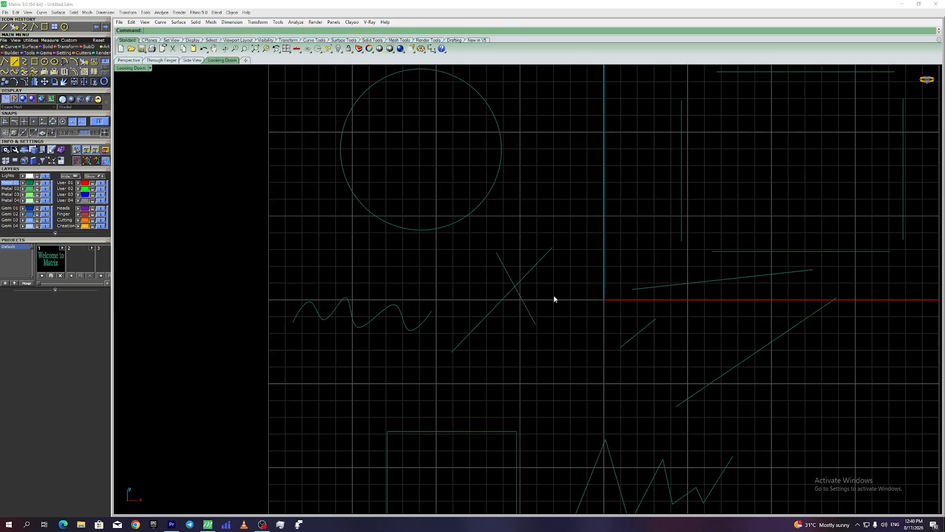
- Compare the crossing lines with the connected corners of the lower rectangle and the zigzag polyline
click(519, 285)
click(559, 250)
mouse_move(580, 342)
right_down()
mouse_move(523, 299)
mouse_move(518, 318)
right_up()
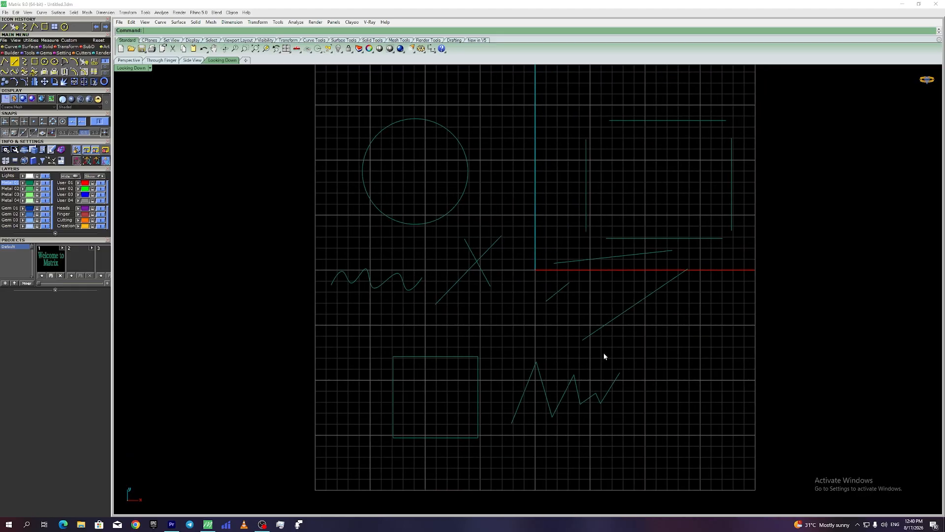
scroll(421, 399, up, 5)
right_drag(431, 394, 425, 335)
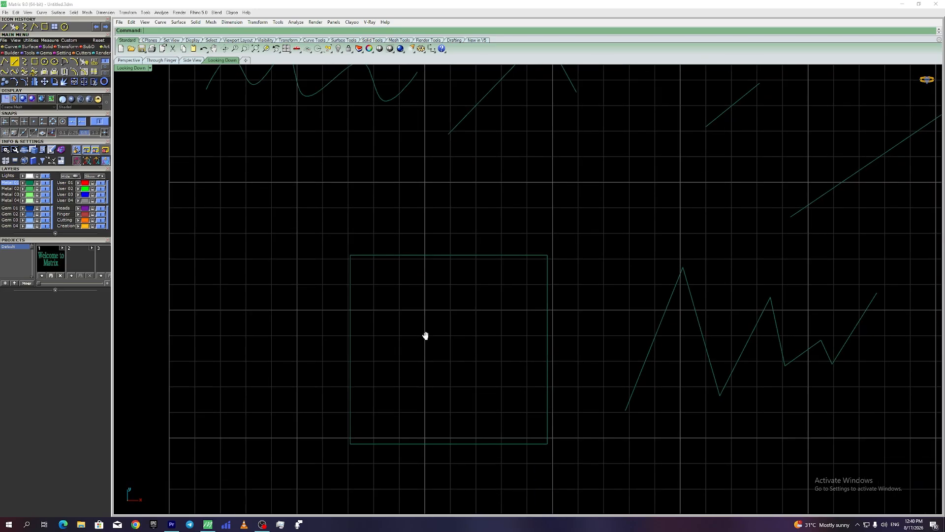
scroll(429, 337, down, 5)
right_drag(610, 380, 632, 417)
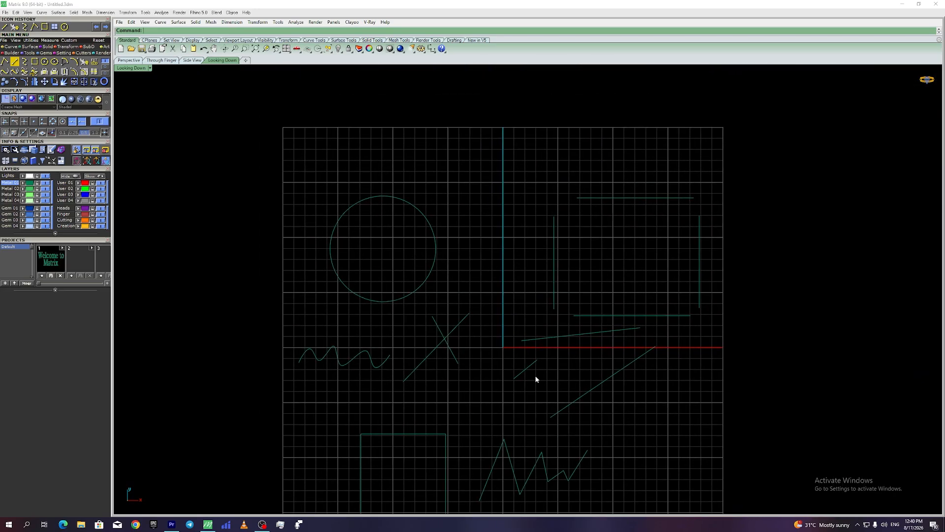
scroll(536, 375, down, 1)
right_drag(535, 375, 520, 324)
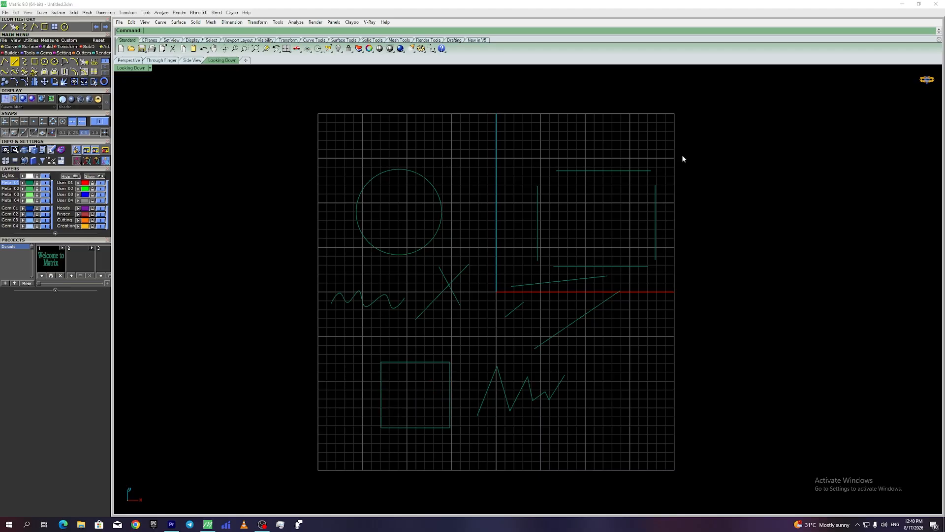
- Delete the loose lines, the zigzag and the wavy curve, and move the crossed line pair right of the vertical axis
drag(682, 156, 482, 422)
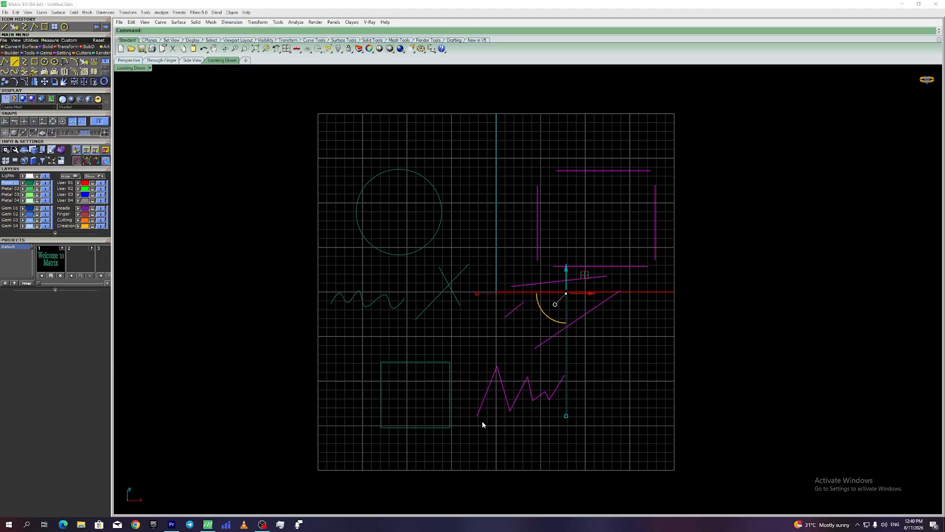
key(Delete)
drag(443, 292, 549, 292)
click(411, 305)
drag(417, 305, 400, 298)
key(Delete)
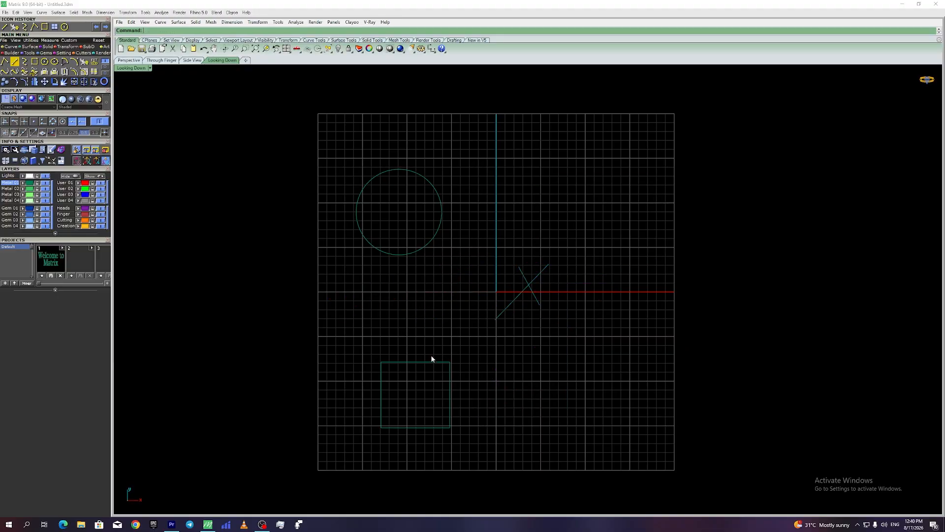
- Move the rectangle up so that its top edge overlaps the bottom of the circle
click(427, 363)
drag(417, 397, 401, 281)
click(481, 216)
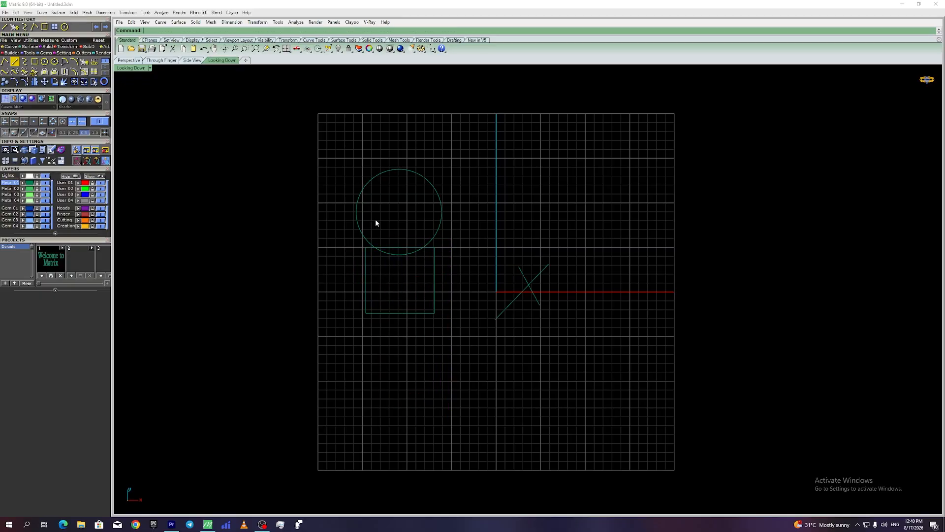
- Split the rectangle with the circle as the cutting object, and move the cut piece of its top edge aside
scroll(385, 214, up, 3)
click(490, 284)
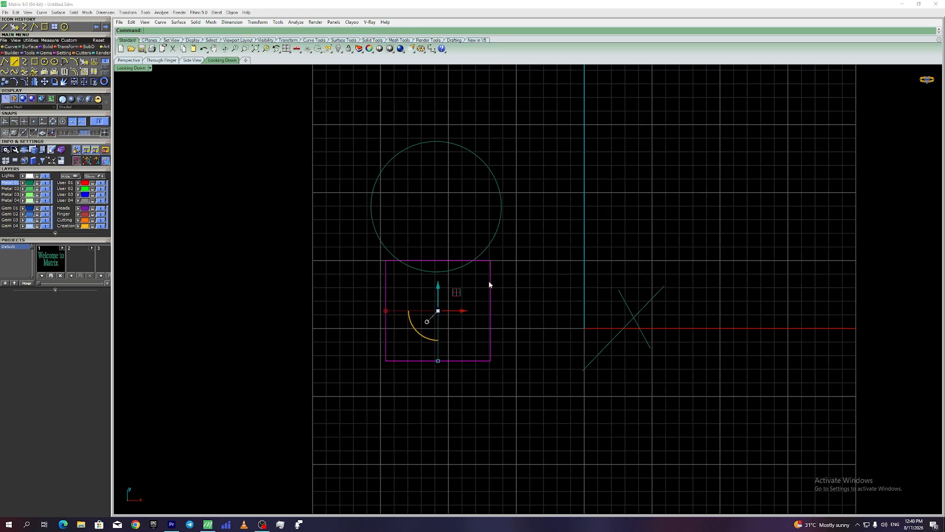
click(84, 82)
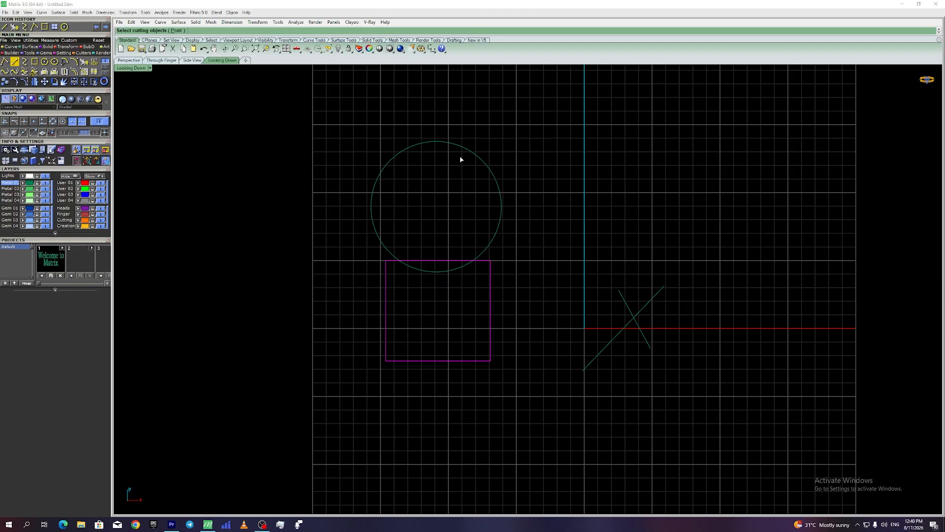
click(450, 146)
key(Return)
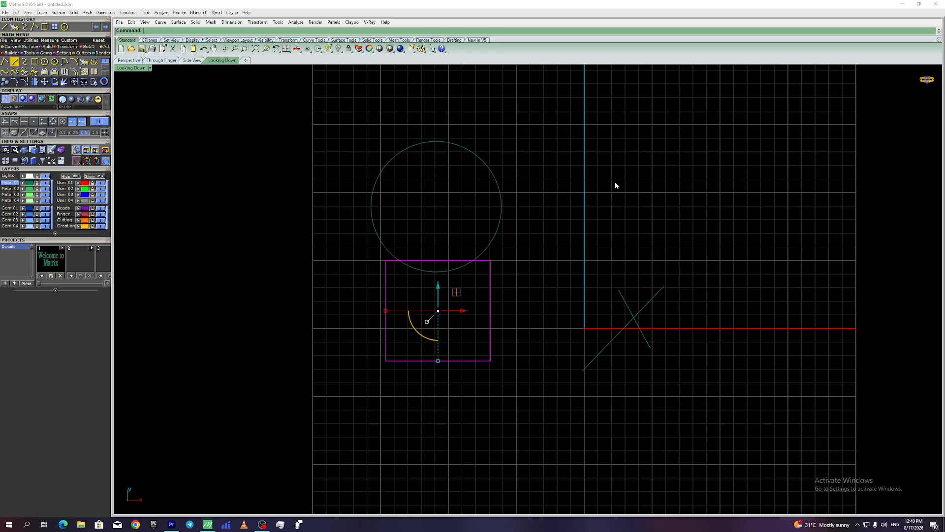
click(534, 241)
key(Return)
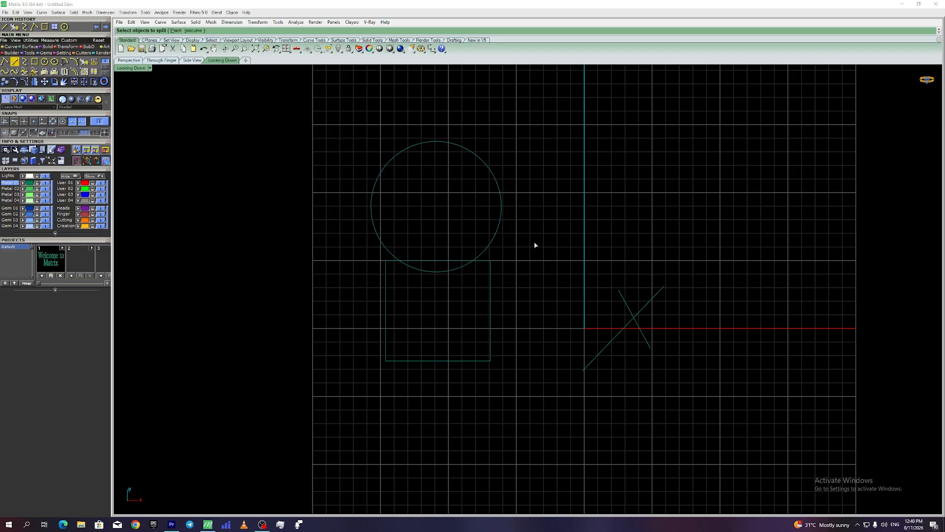
key(Escape)
mouse_move(436, 261)
mouse_down()
mouse_move(454, 245)
mouse_move(528, 232)
mouse_move(545, 245)
mouse_move(501, 275)
mouse_move(503, 207)
mouse_up()
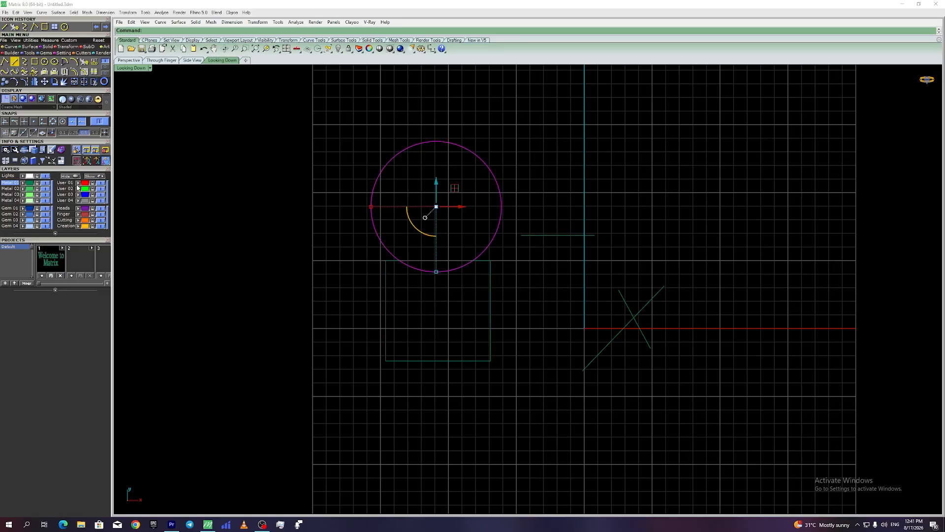
- Put the circle on the red User 01 layer and the rectangle on the blue User 03 layer
key(Escape)
click(491, 268)
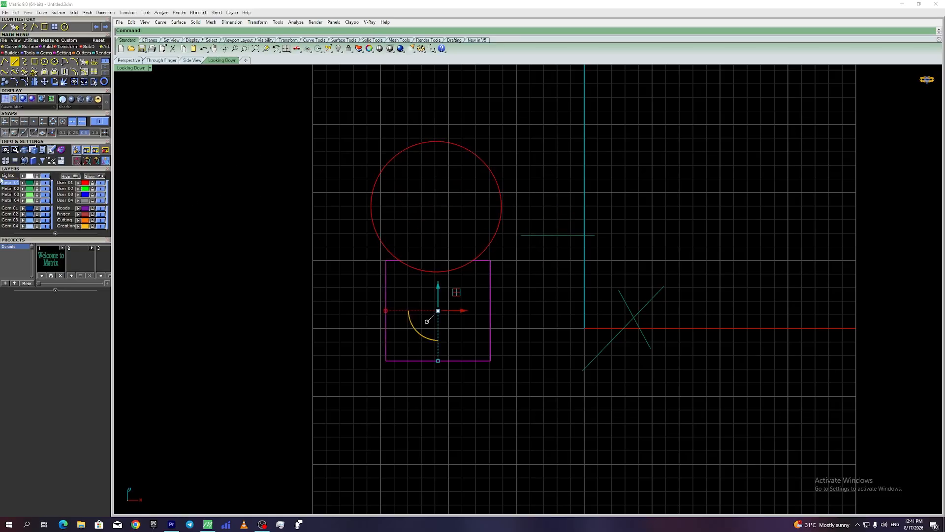
click(518, 293)
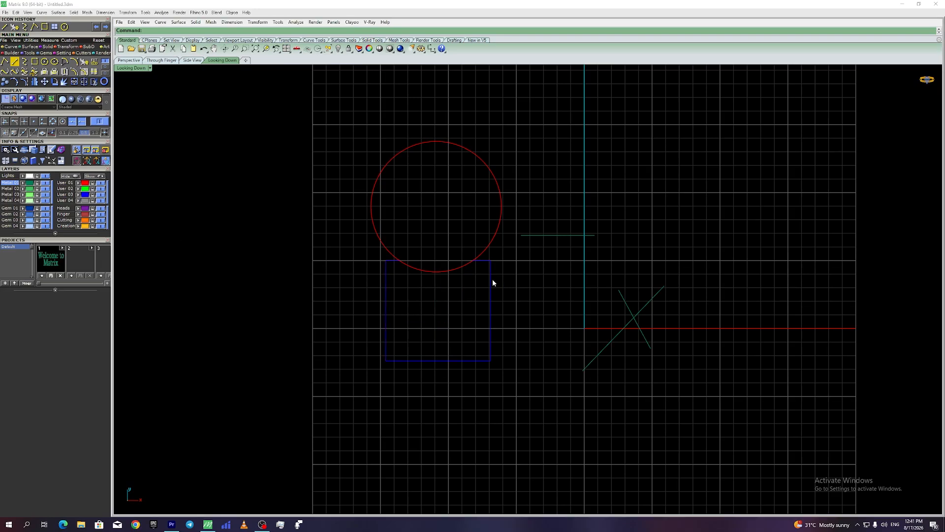
click(492, 280)
click(512, 280)
click(486, 252)
click(495, 262)
click(516, 267)
- Split the circle with the rectangle as the cutting object, and move the cut bottom arc aside to the right
click(417, 144)
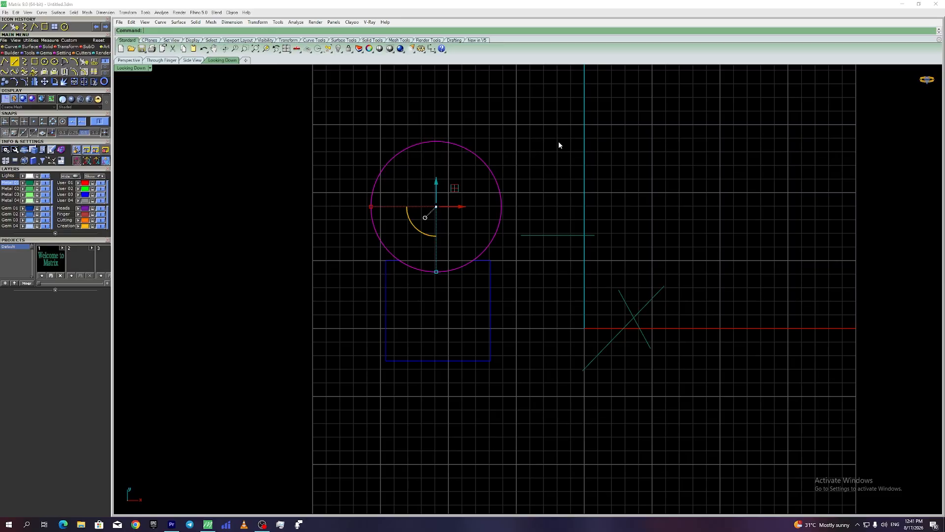
click(84, 82)
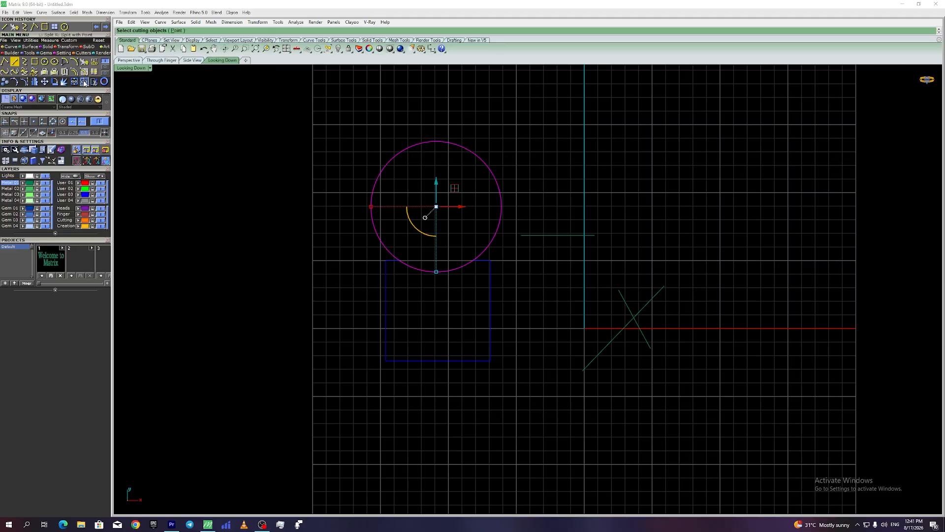
click(491, 279)
key(Return)
click(442, 271)
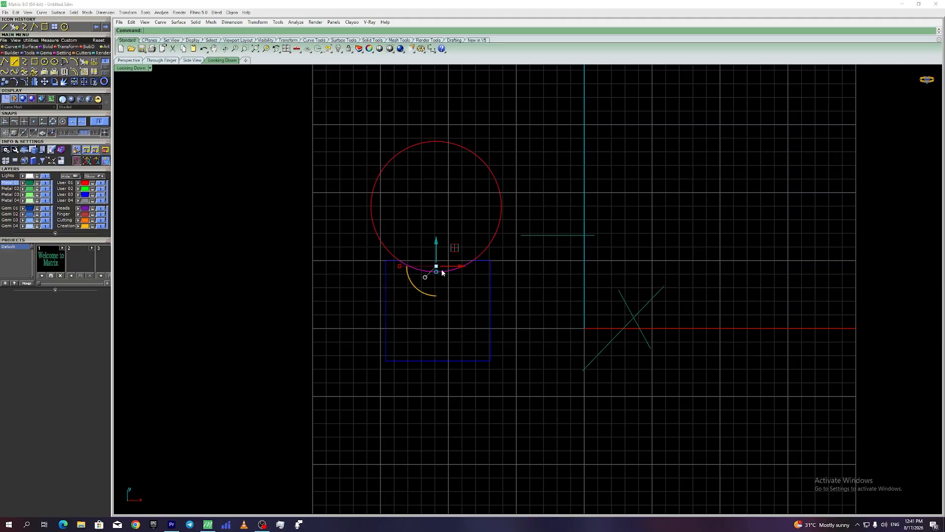
drag(441, 271, 572, 265)
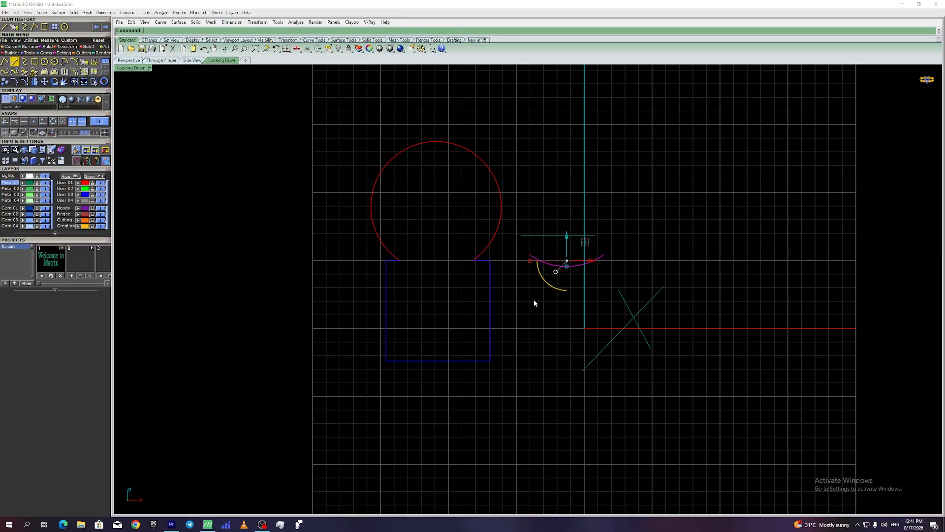
- Join the remaining circle arc and the open rectangle into one curve
click(534, 301)
click(500, 252)
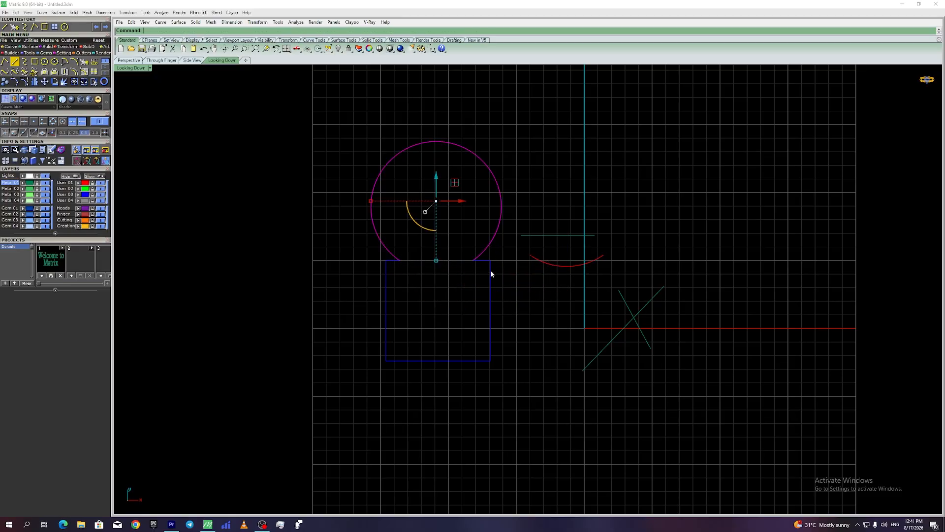
shift+click(491, 270)
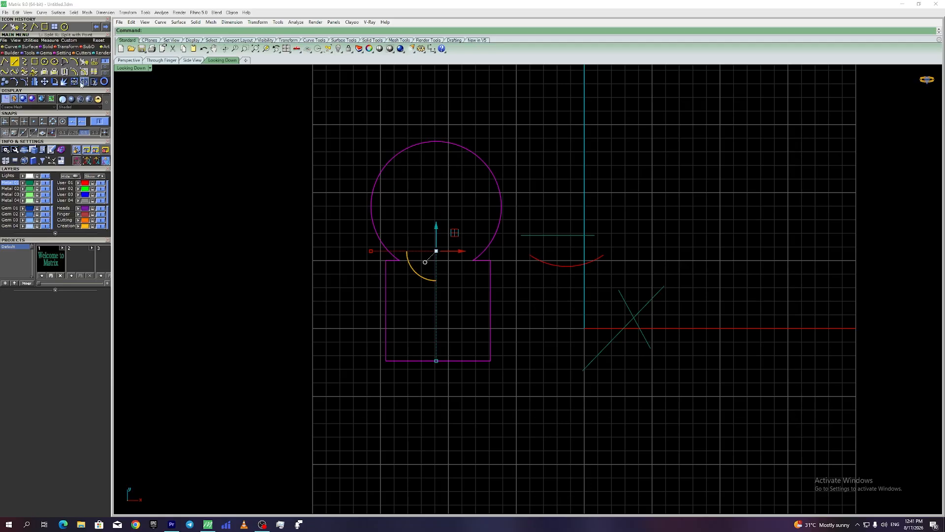
click(340, 219)
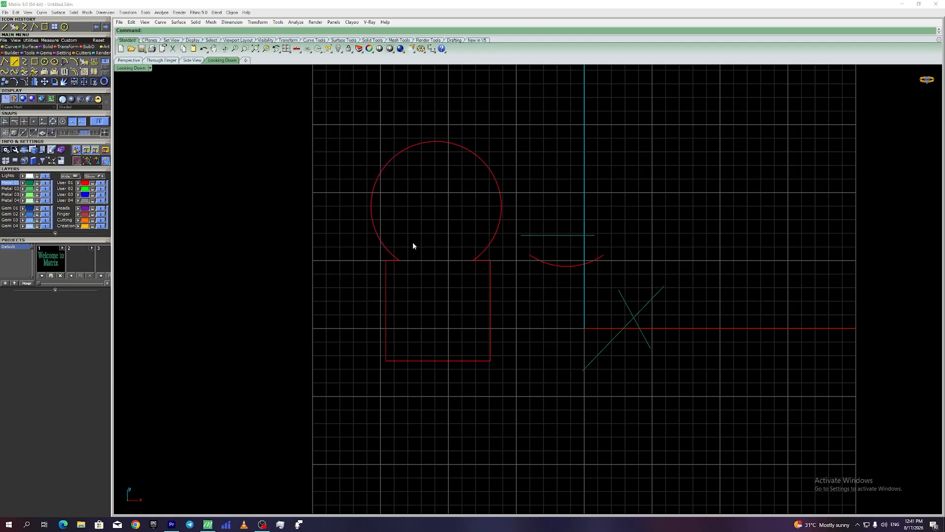
drag(413, 243, 379, 279)
click(454, 290)
- Move the short line of the crossing pair slightly to the left, still crossing the long diagonal line
right_drag(559, 361, 474, 347)
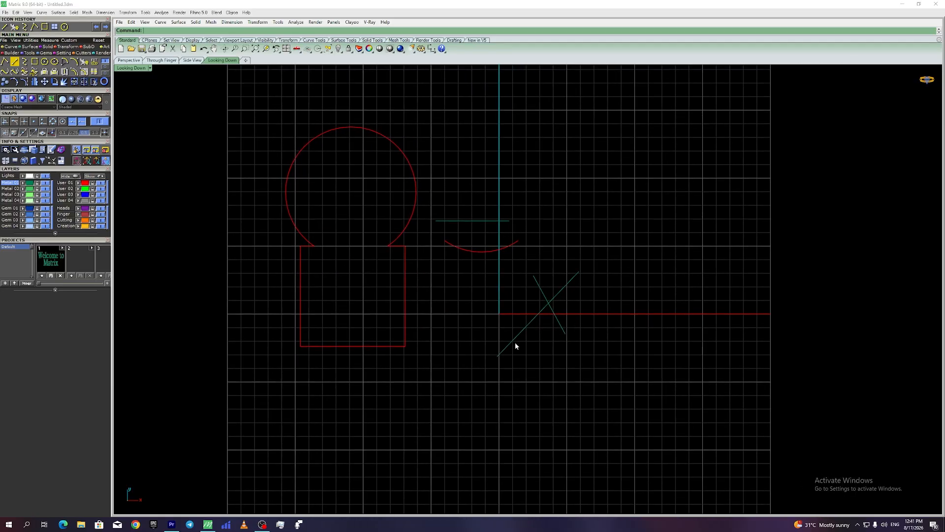
scroll(532, 340, up, 4)
click(570, 305)
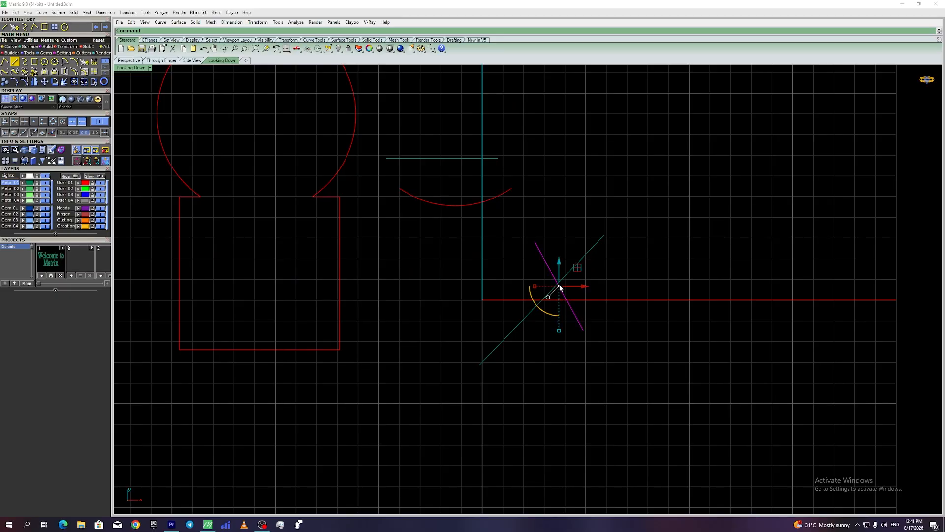
drag(560, 288, 550, 291)
click(627, 286)
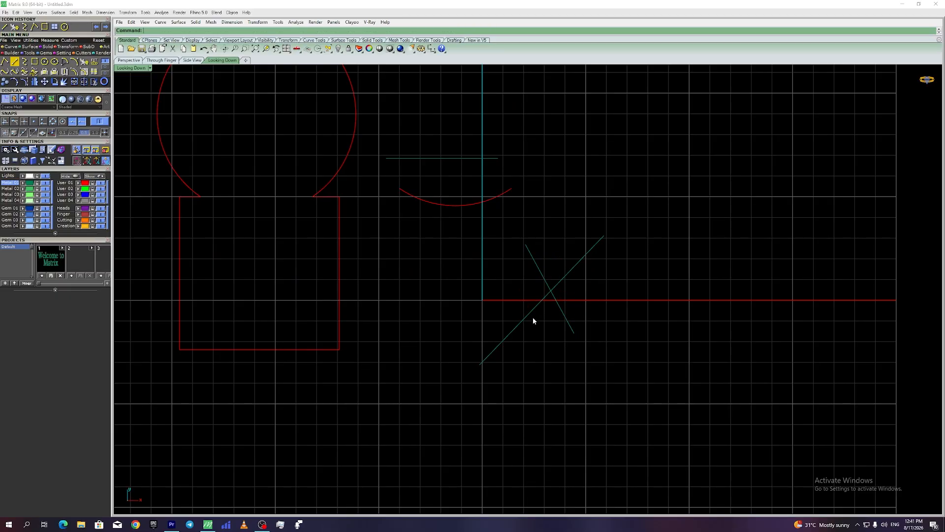
- Split the two crossing lines at their intersection, using each line as the cutting object for the other
click(554, 288)
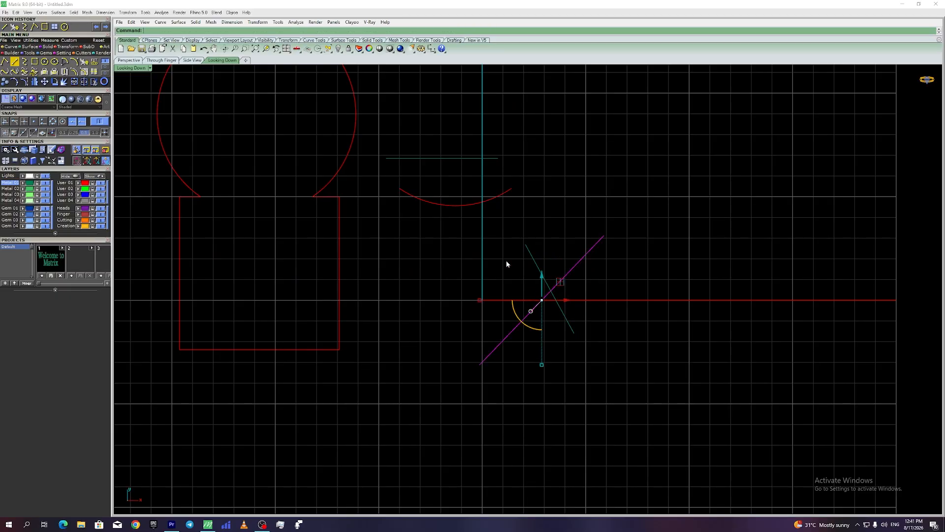
click(83, 84)
click(533, 257)
right_click(645, 279)
click(645, 279)
click(539, 271)
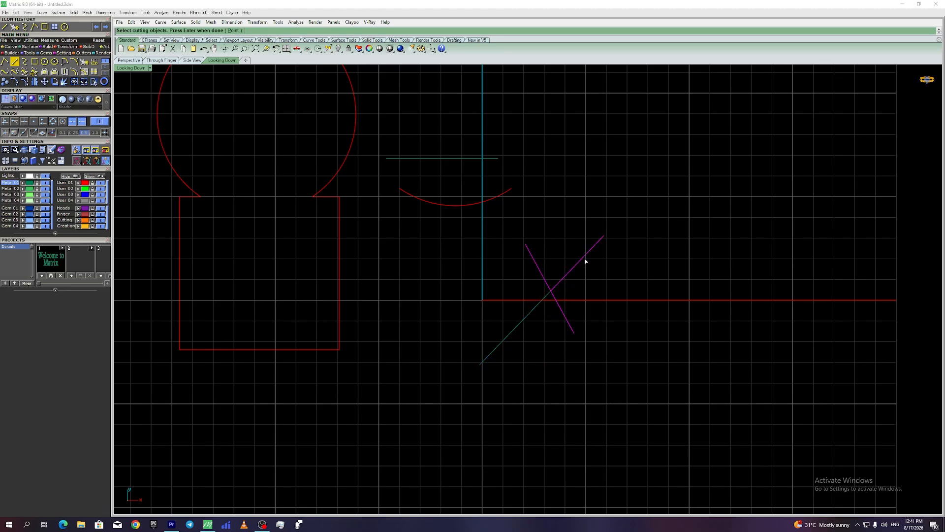
key(Escape)
- Move the upper pieces of both split lines away from the intersection
click(542, 276)
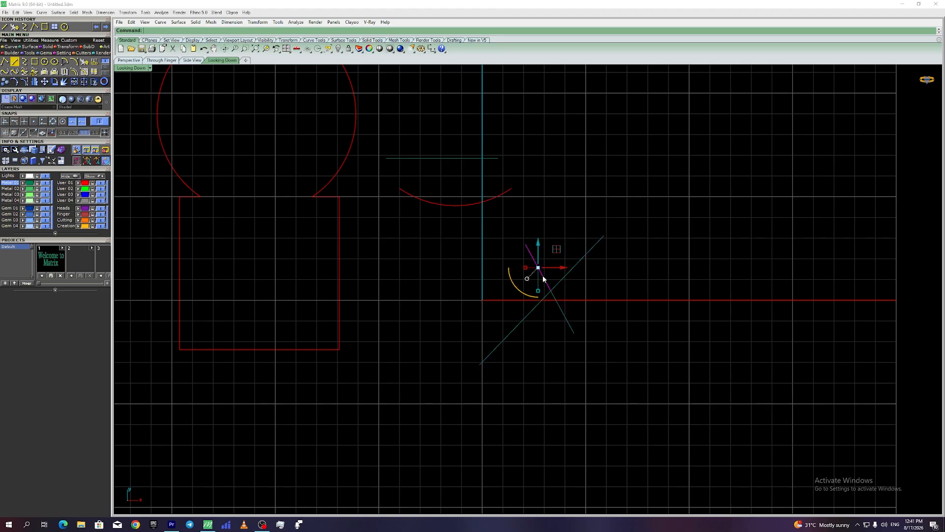
drag(531, 263, 610, 261)
click(577, 306)
- Join the two lower line pieces at their shared corner and move the joined curve slightly down
click(540, 302)
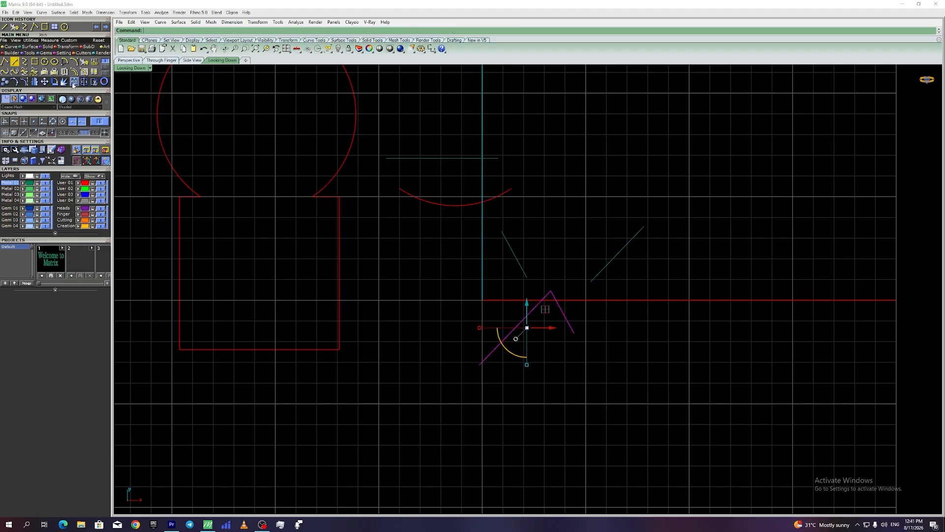
click(466, 312)
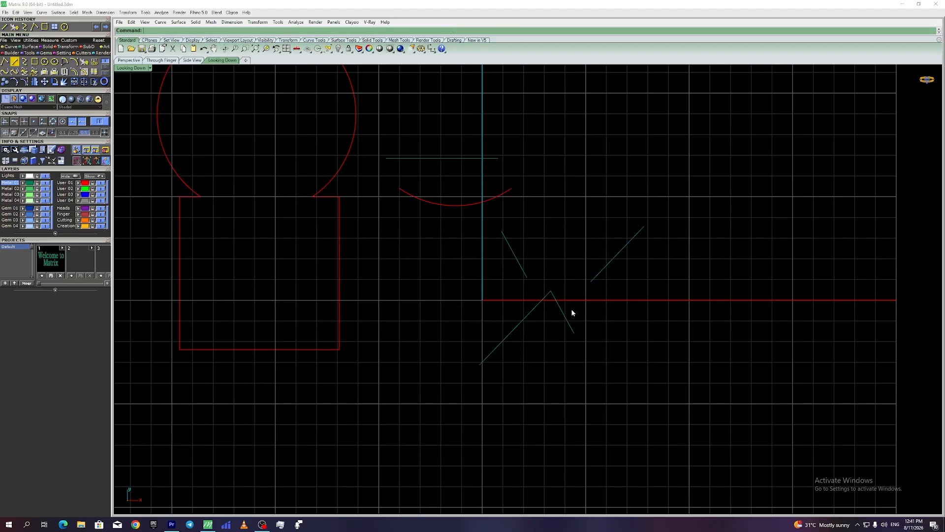
click(561, 311)
click(577, 318)
click(528, 314)
drag(527, 328, 521, 354)
click(609, 362)
- Draw a wavy interpolated curve through seven points below the joined circle and rectangle shape
scroll(415, 338, down, 5)
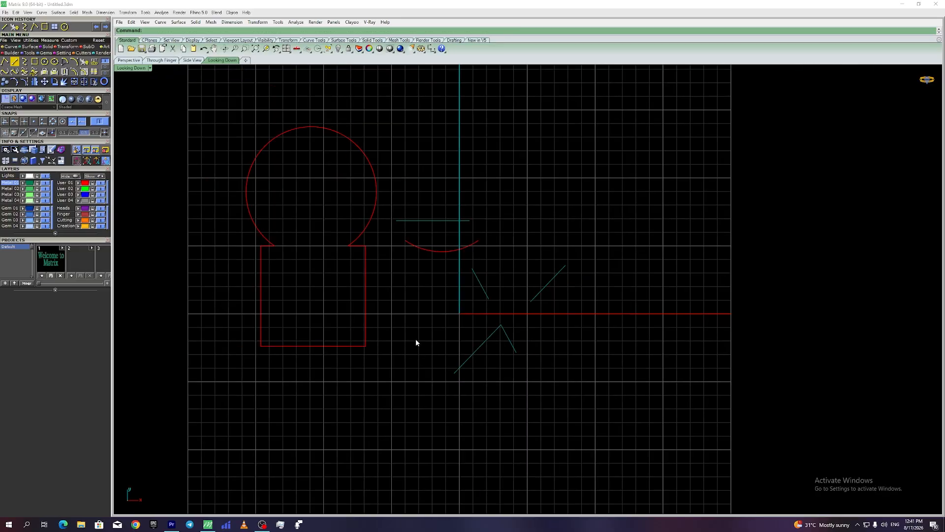
right_drag(416, 336, 474, 310)
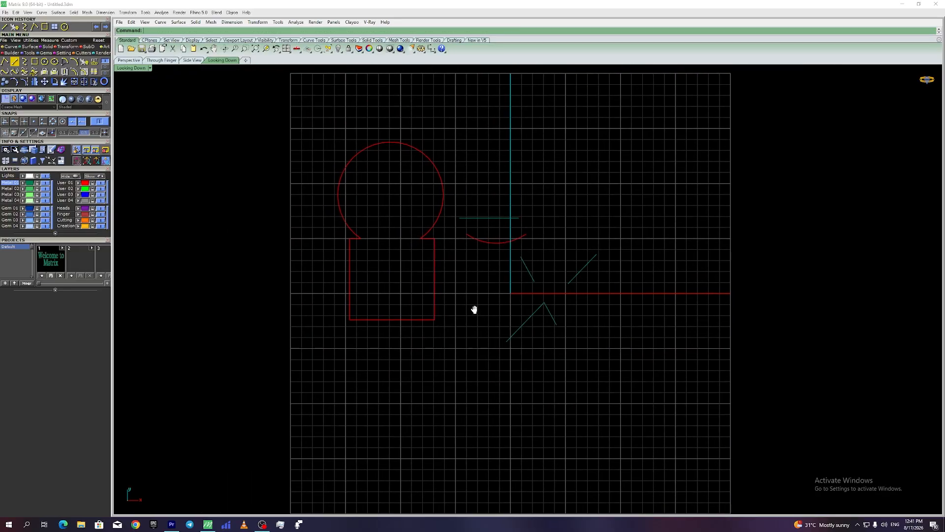
click(25, 61)
click(313, 423)
click(352, 388)
click(375, 423)
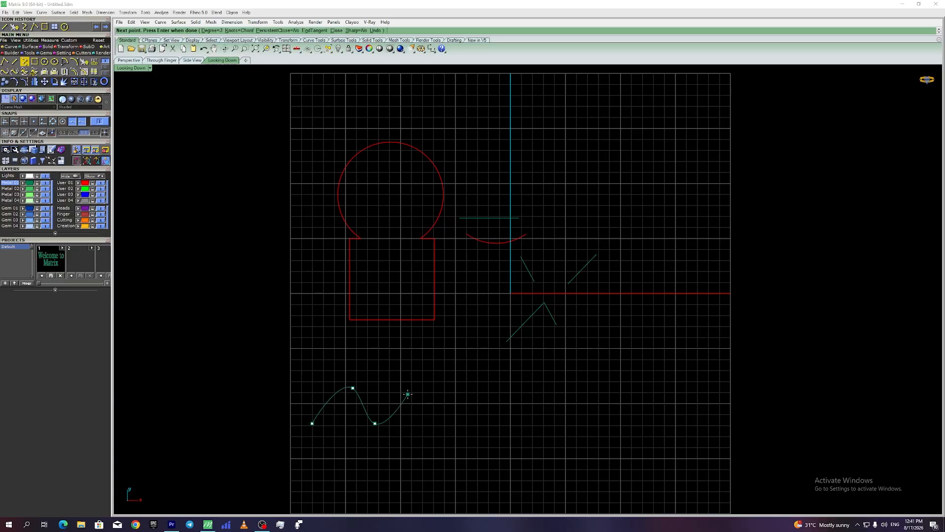
click(408, 394)
click(425, 426)
click(492, 372)
right_click(520, 417)
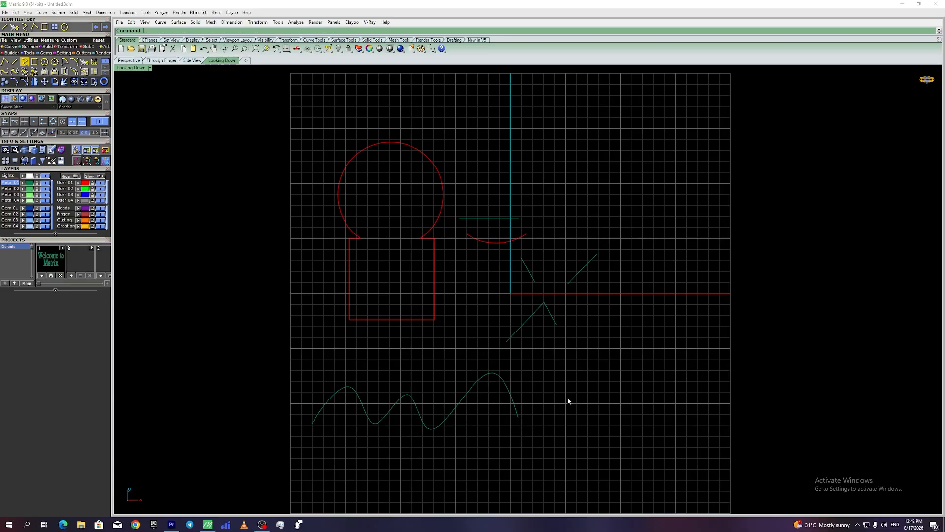
- Split the wavy curve at several picked locations along it using Split's Point option
right_drag(416, 416, 447, 396)
scroll(438, 404, up, 6)
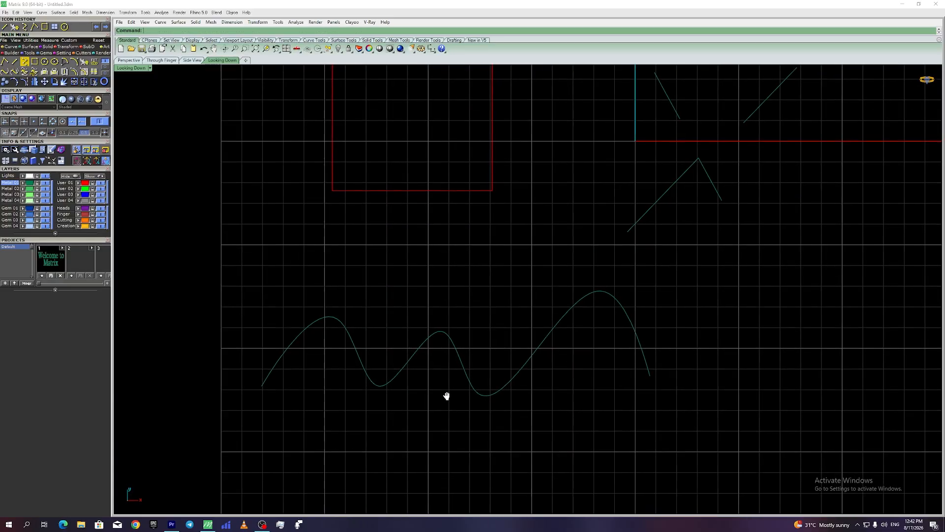
click(461, 355)
mouse_move(502, 420)
right_down()
mouse_move(517, 399)
mouse_move(523, 405)
right_up()
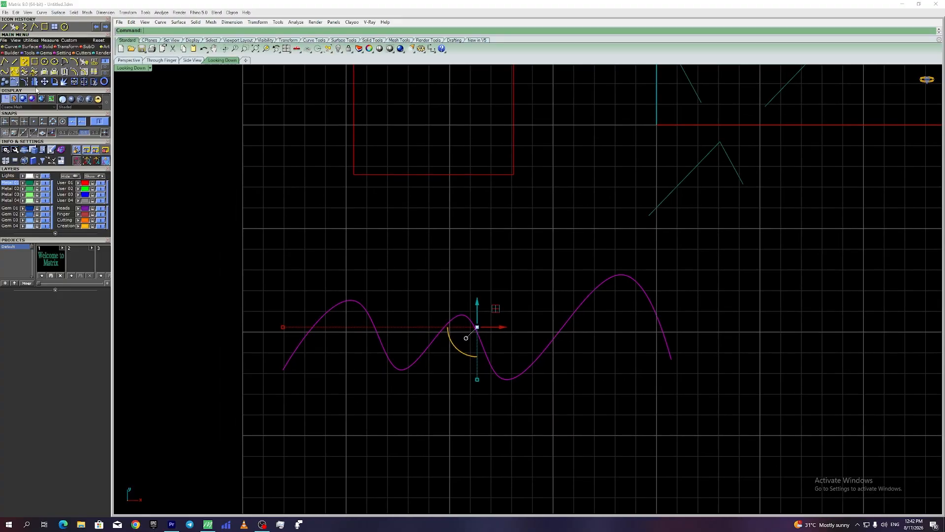
click(84, 82)
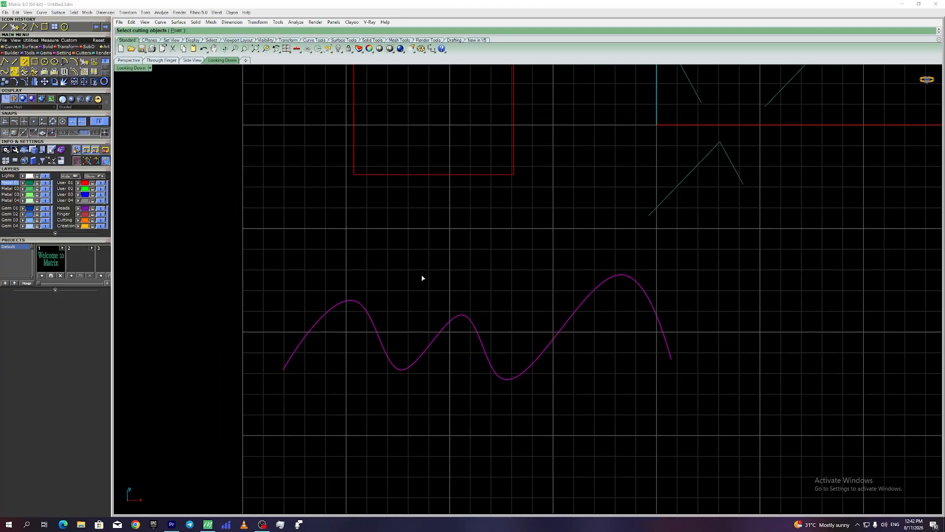
click(176, 31)
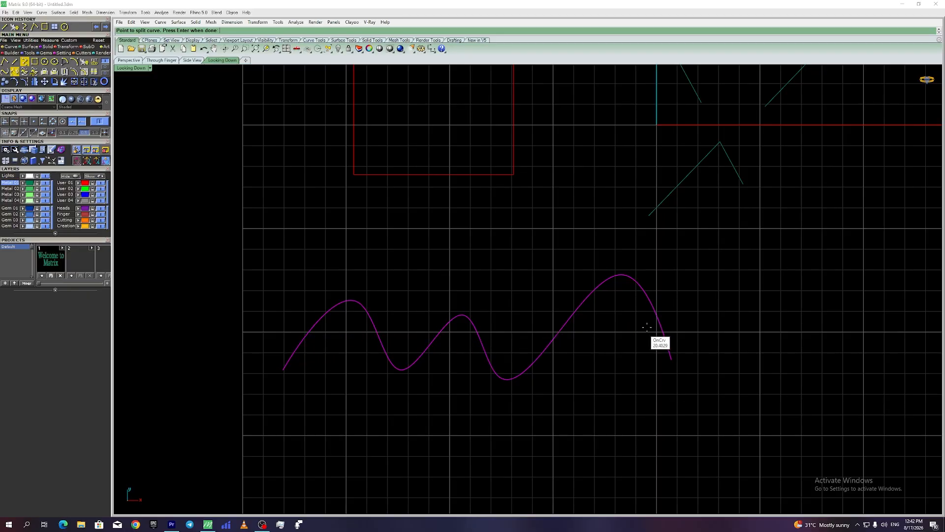
click(651, 302)
key(Return)
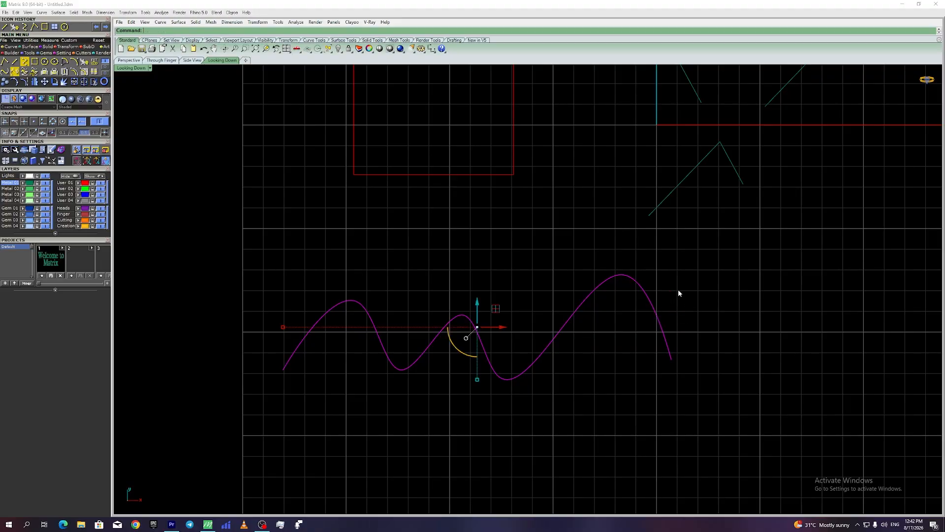
- Move the cut pieces of the wavy curve apart, shifting arches up, valleys down and the end piece right
click(679, 292)
click(658, 318)
drag(661, 332, 686, 332)
click(636, 283)
drag(607, 301, 589, 270)
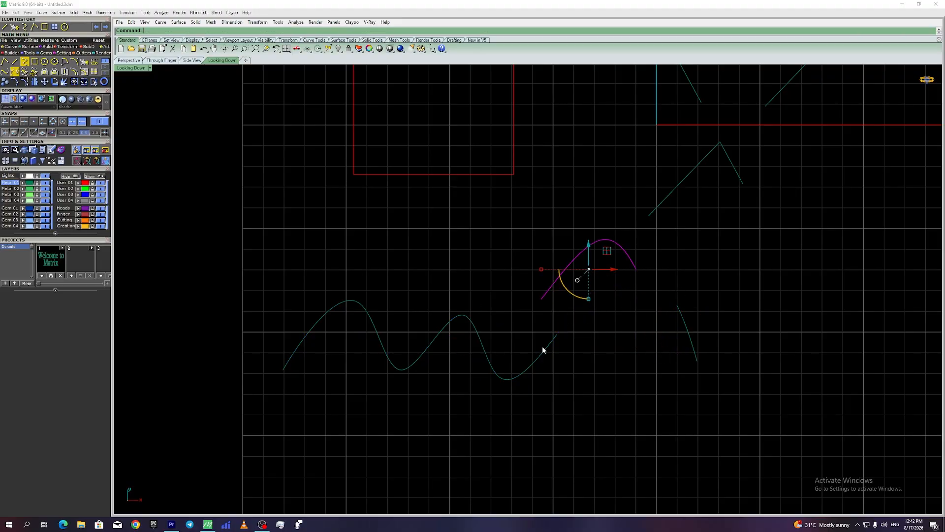
click(544, 347)
drag(521, 357, 520, 382)
click(464, 319)
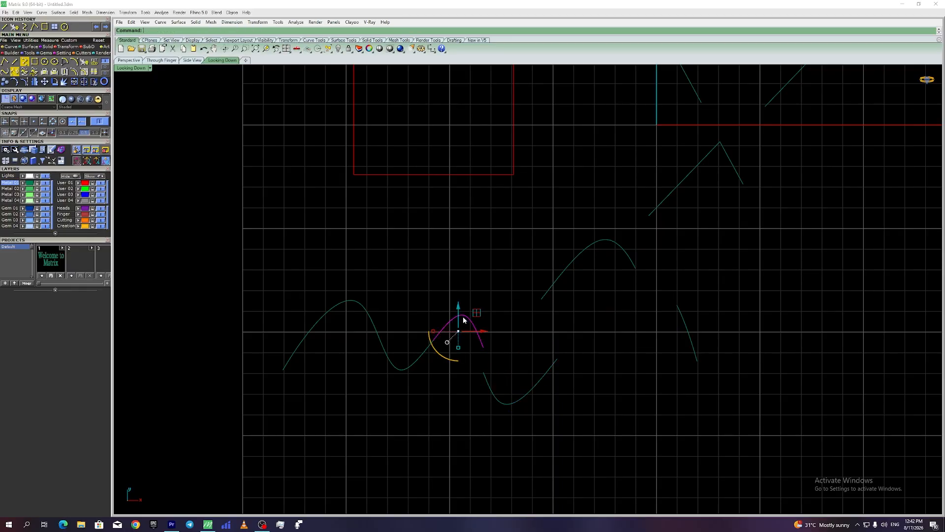
drag(458, 331, 458, 298)
click(404, 367)
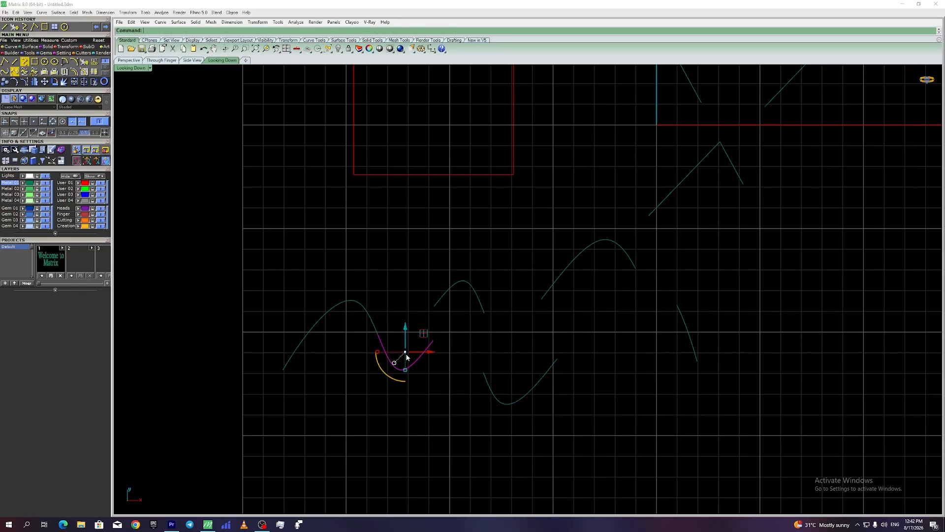
drag(405, 356, 406, 380)
click(404, 294)
- Draw a circle at the upper edge of the grid, right of the vertical axis
scroll(400, 297, down, 3)
right_drag(482, 283, 416, 369)
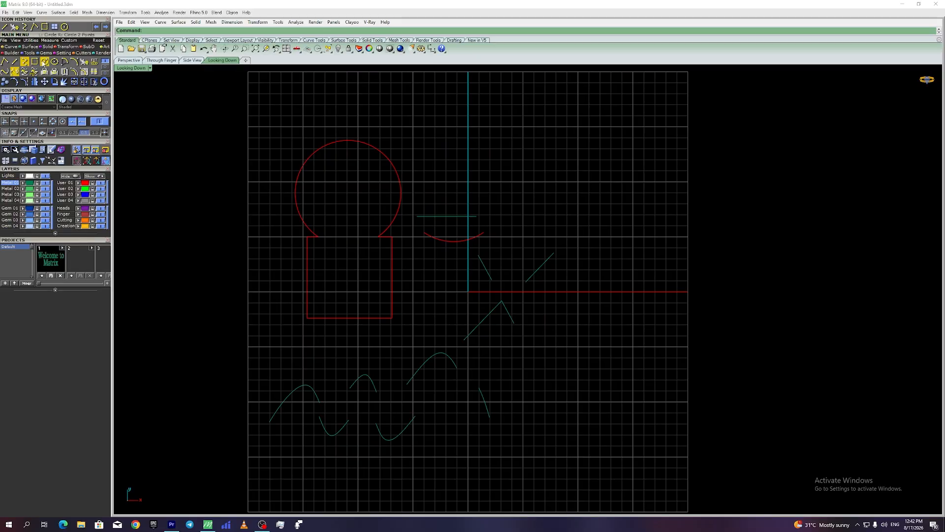
click(44, 61)
click(552, 107)
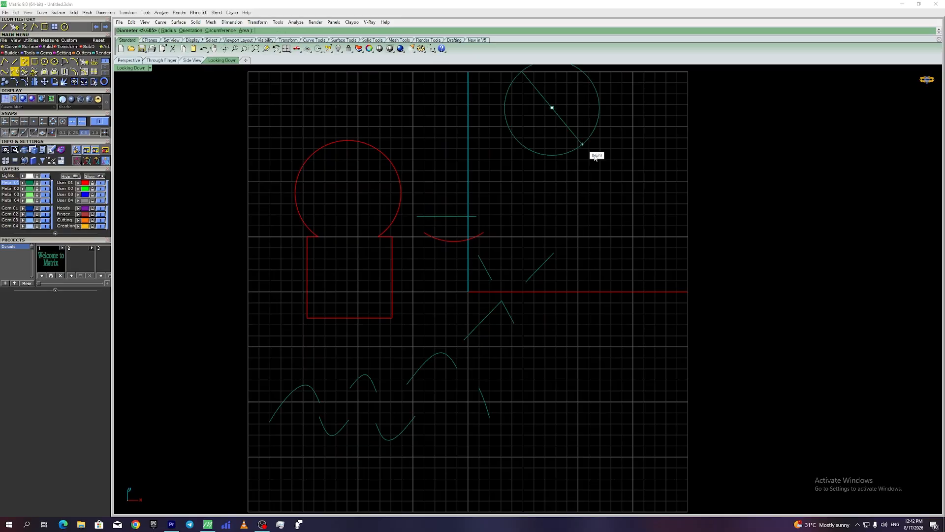
click(586, 132)
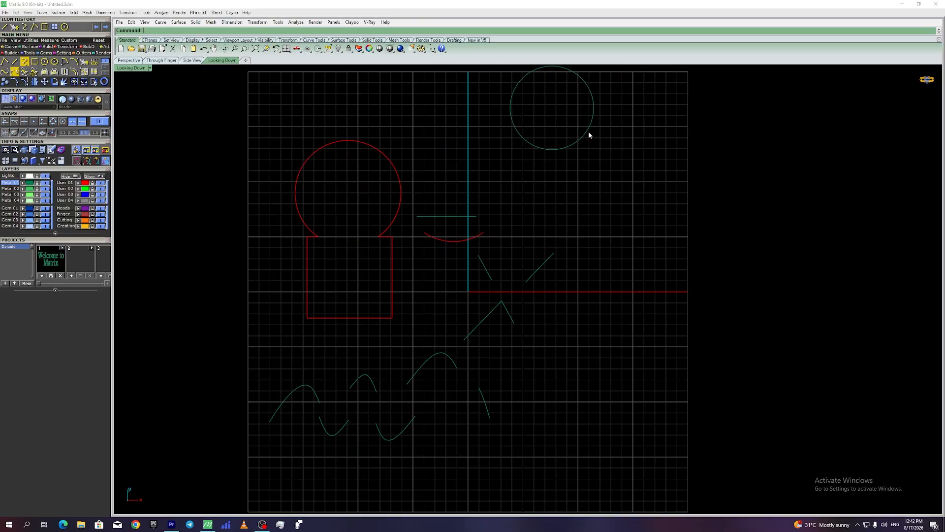
- Split the new circle with the Point option, picking a split point near its top
right_drag(620, 119, 614, 207)
scroll(563, 154, up, 4)
click(565, 167)
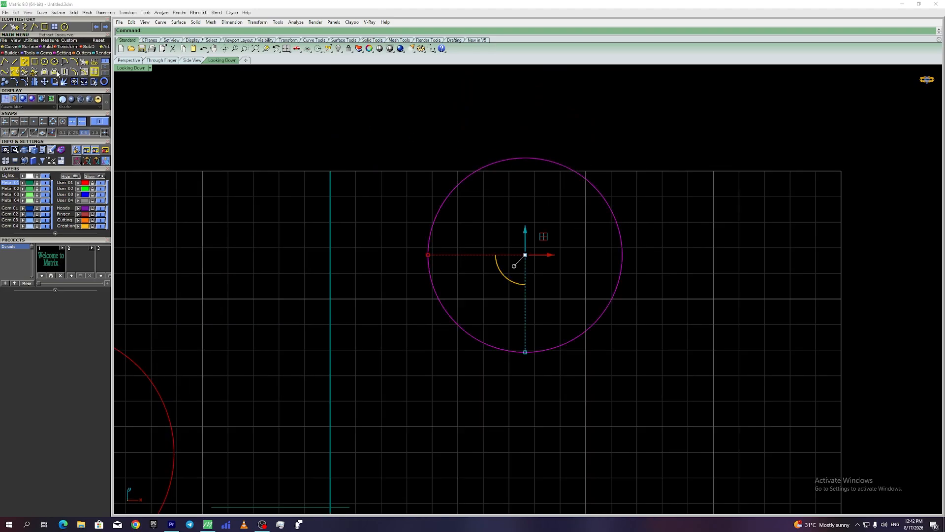
click(84, 82)
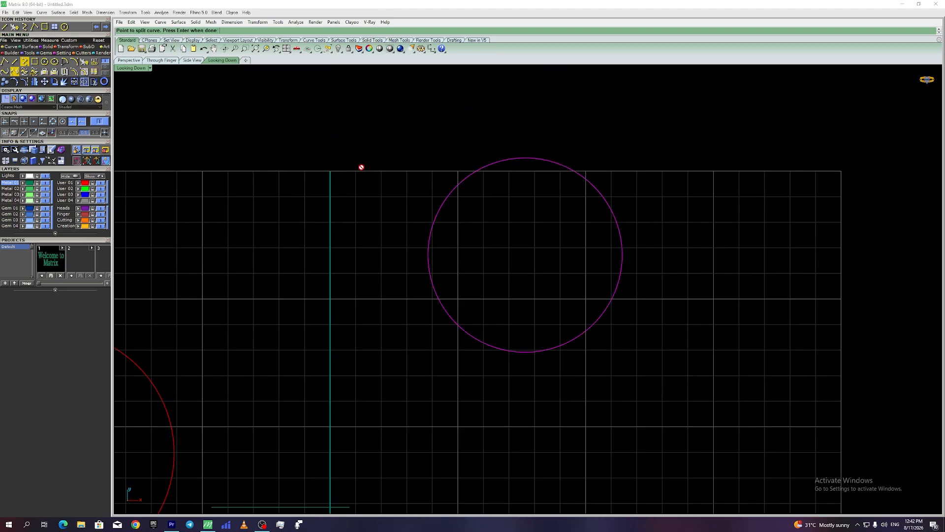
click(509, 159)
key(Return)
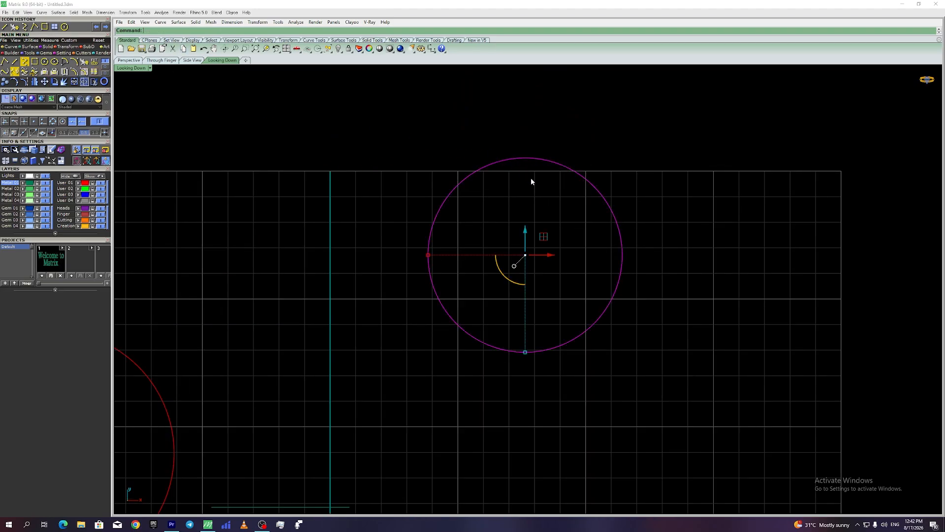
- Split the circle again with the Point option, picking two points to separate its upper-right arc
key(Escape)
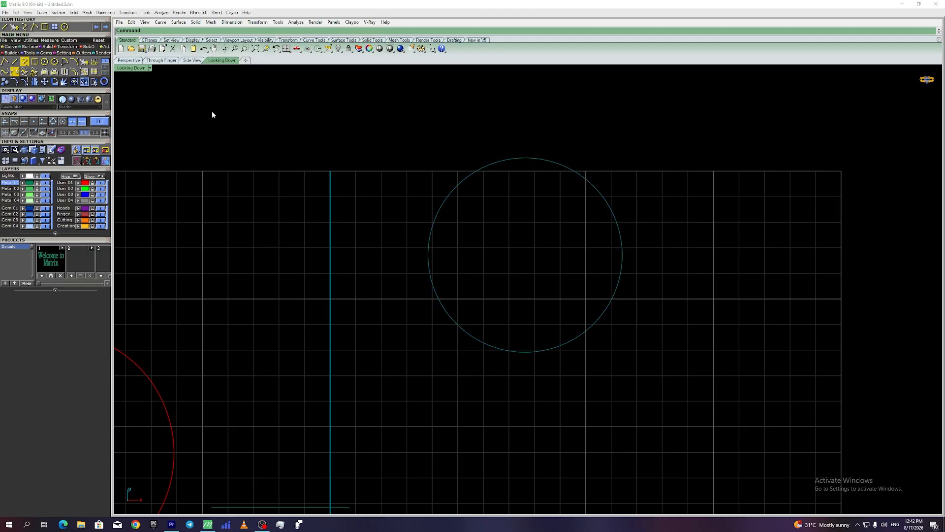
click(472, 173)
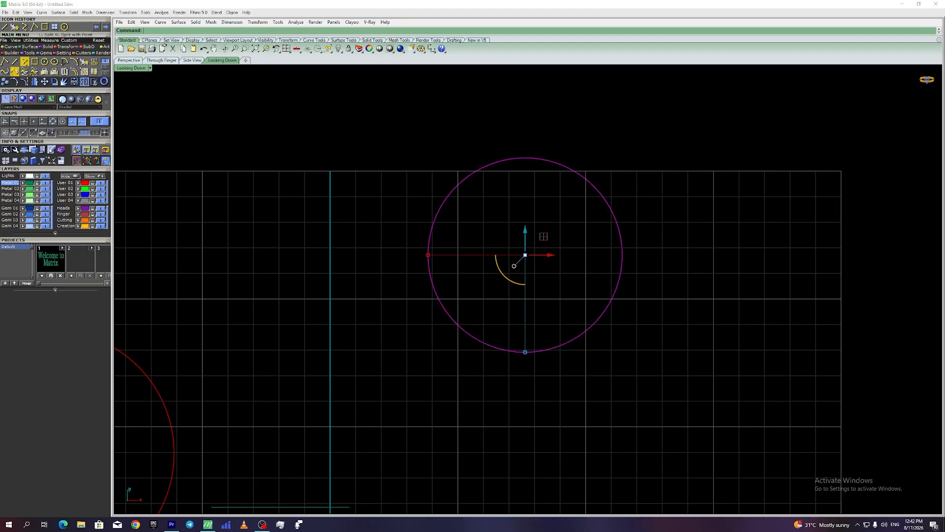
click(84, 82)
click(176, 30)
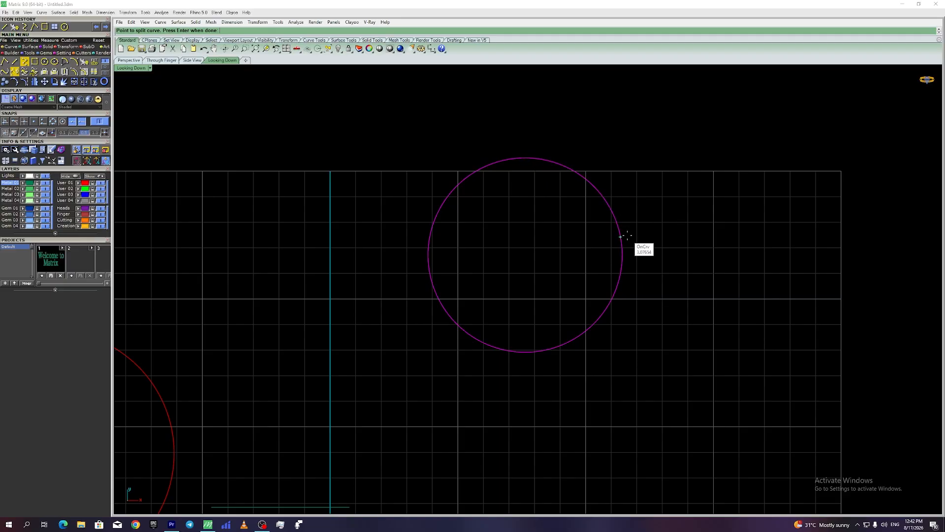
key(Escape)
key(Escape)
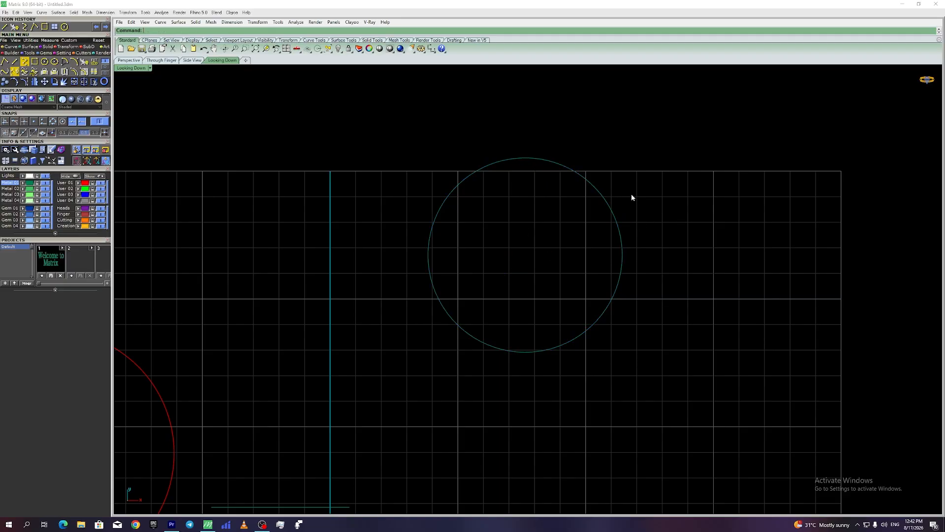
- Move the circle's split upper-right arc outward, away from the rest of the circle
click(601, 195)
drag(575, 199, 602, 184)
click(678, 185)
- Delete all the curves drawn on the grid
scroll(554, 210, down, 5)
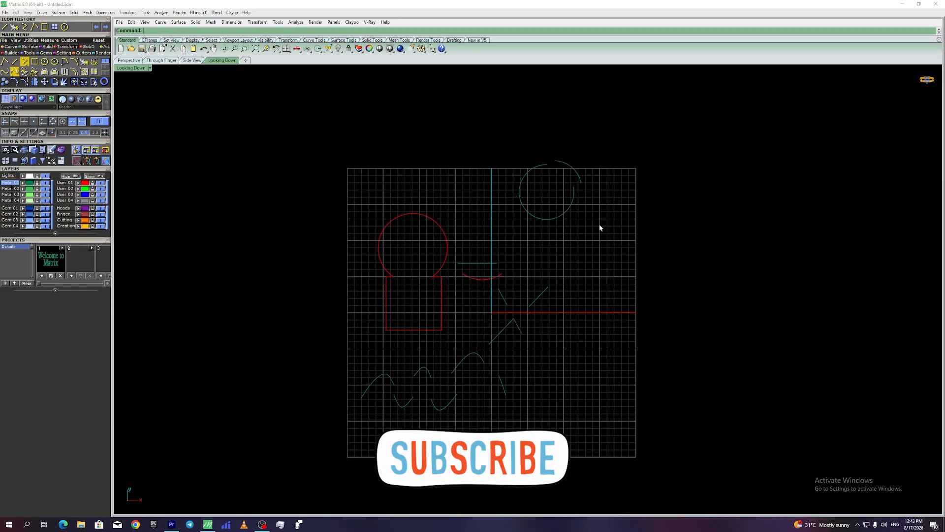
drag(616, 146, 312, 420)
key(Delete)
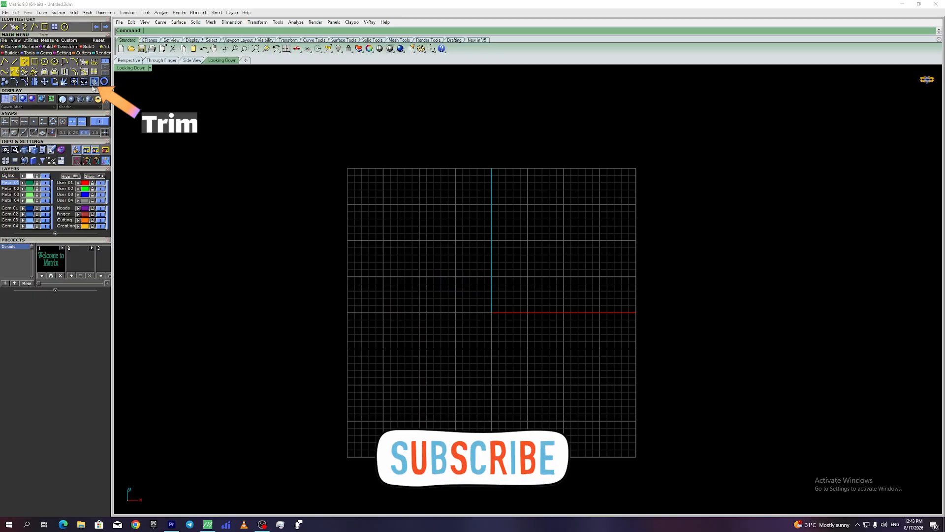
- Draw a small circle centred on the grid origin
right_drag(459, 281, 492, 278)
scroll(448, 253, down, 2)
scroll(475, 271, up, 6)
scroll(502, 270, down, 4)
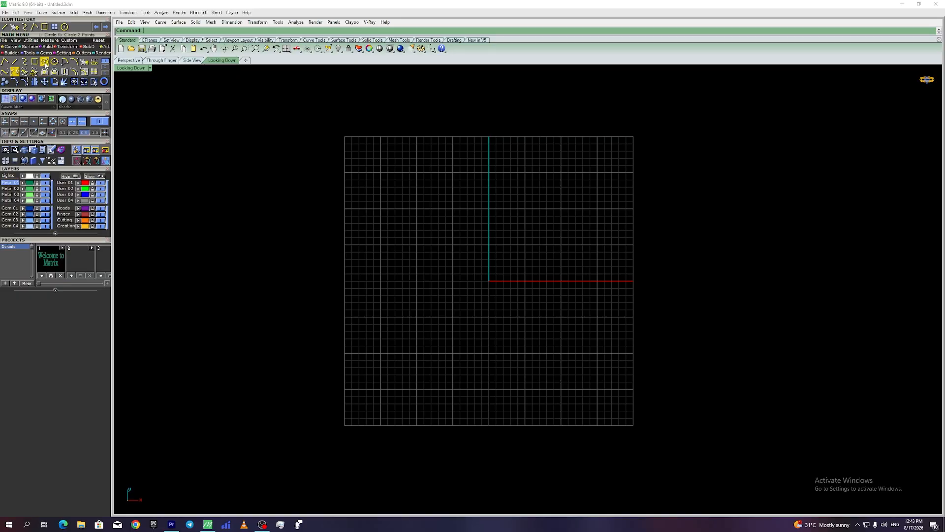
click(46, 64)
click(489, 281)
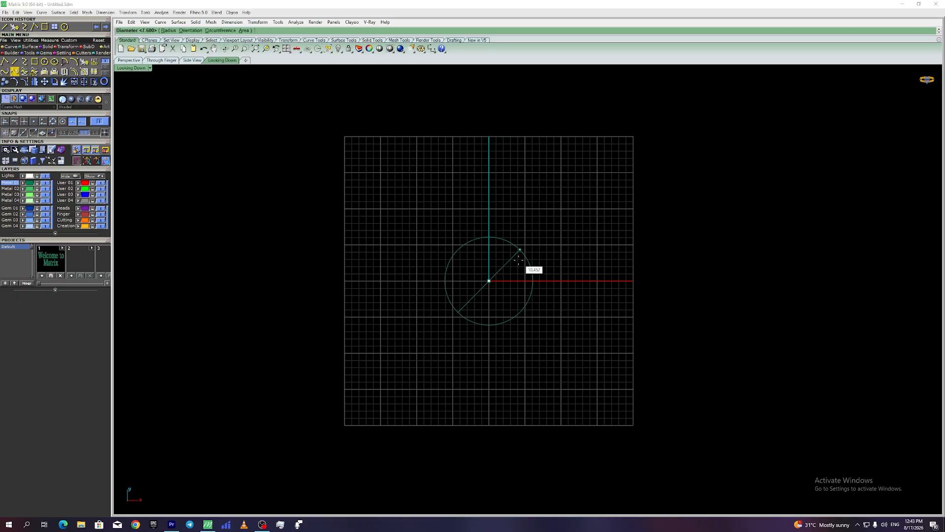
click(510, 280)
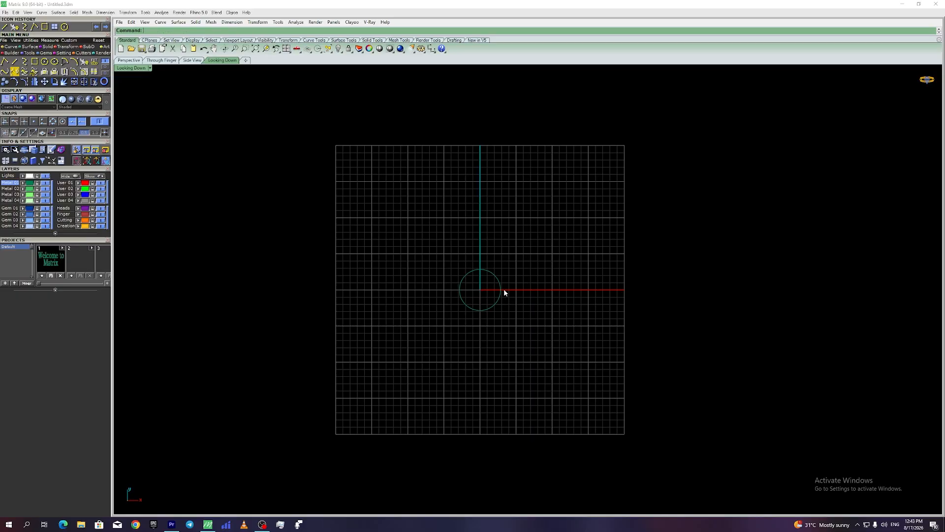
- Array the circle in a 20 by 20 grid of overlapping copies, spaced about 3.8 in X and 2.9 in Y
click(502, 290)
text(Array)
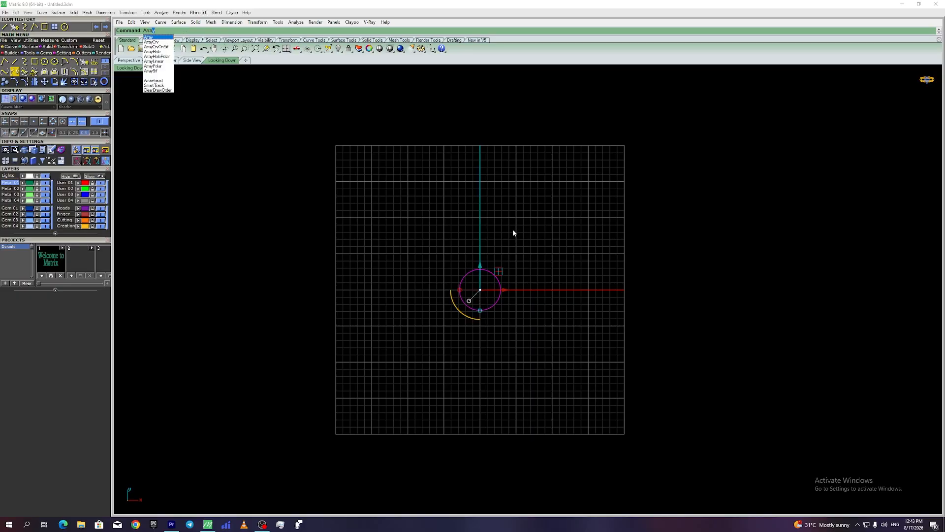
key(Return)
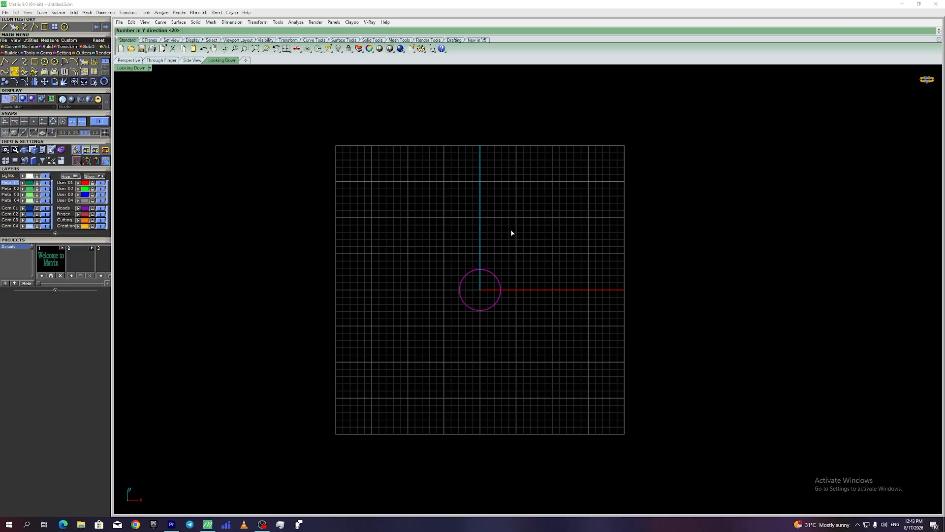
key(Return)
click(480, 290)
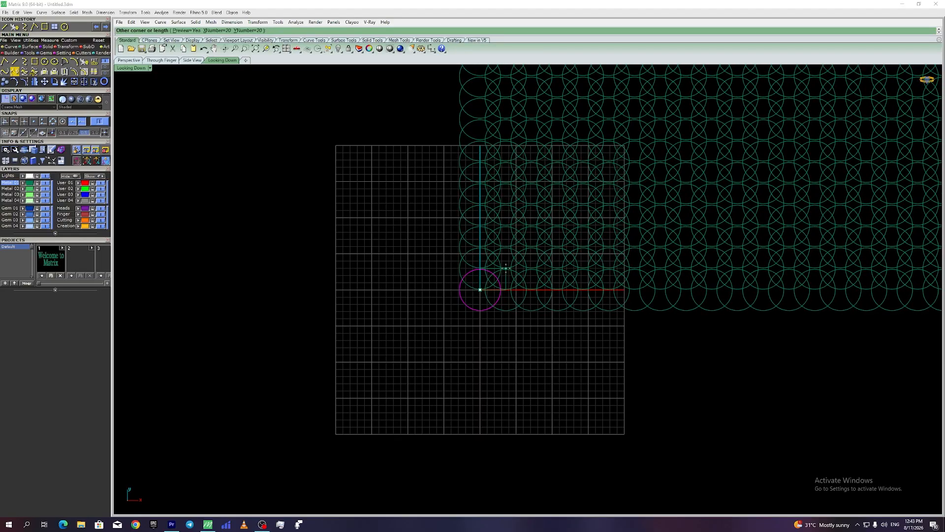
click(509, 271)
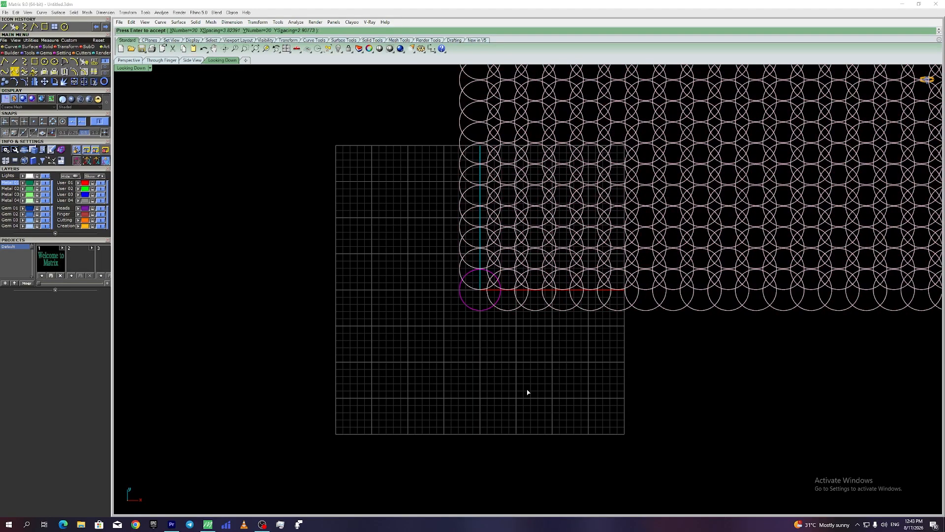
key(Return)
- Examine the overlapping circles of the array up close and as a whole, selecting individual circles
right_drag(582, 337, 454, 426)
scroll(506, 242, down, 4)
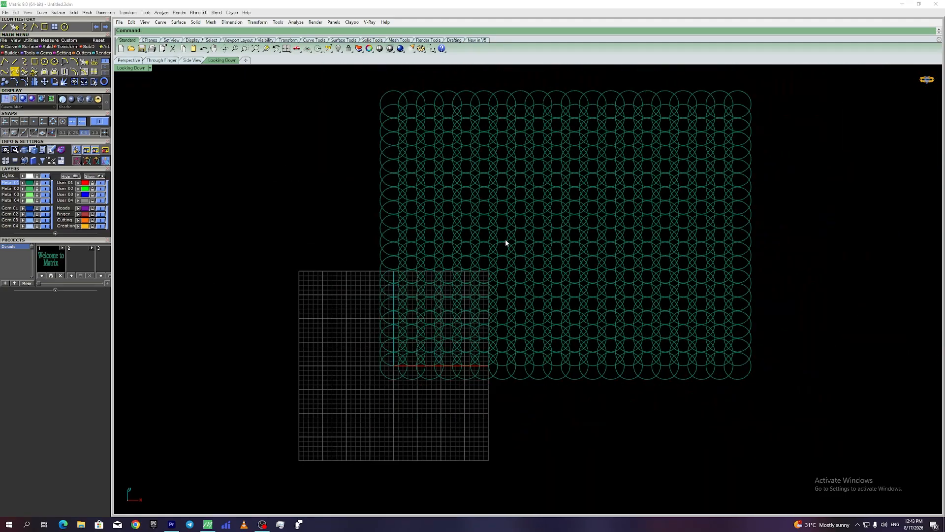
scroll(460, 186, up, 6)
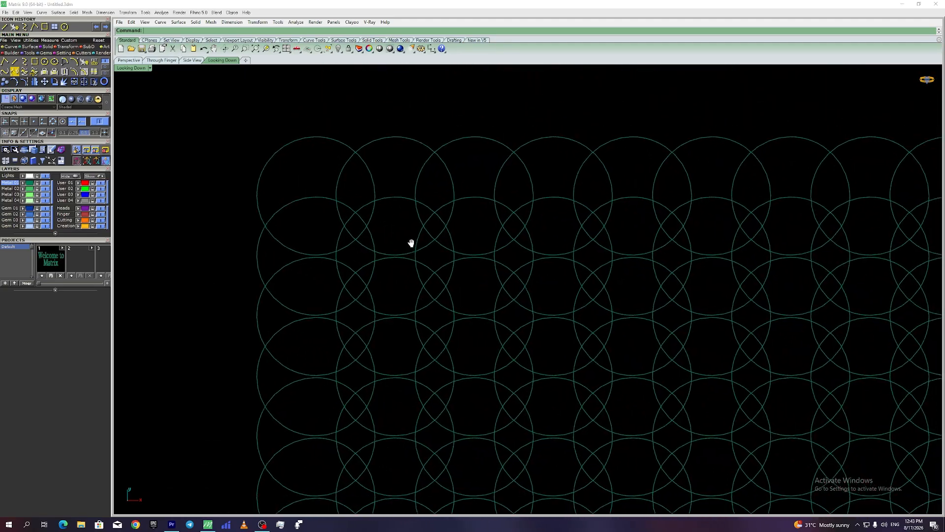
right_drag(411, 243, 431, 231)
scroll(483, 342, down, 8)
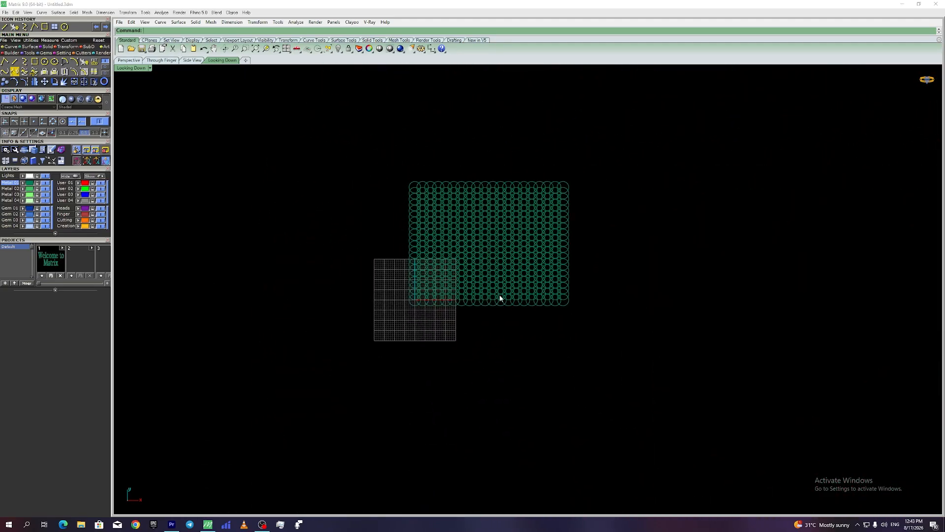
click(516, 229)
key(Escape)
scroll(531, 261, down, 3)
click(522, 241)
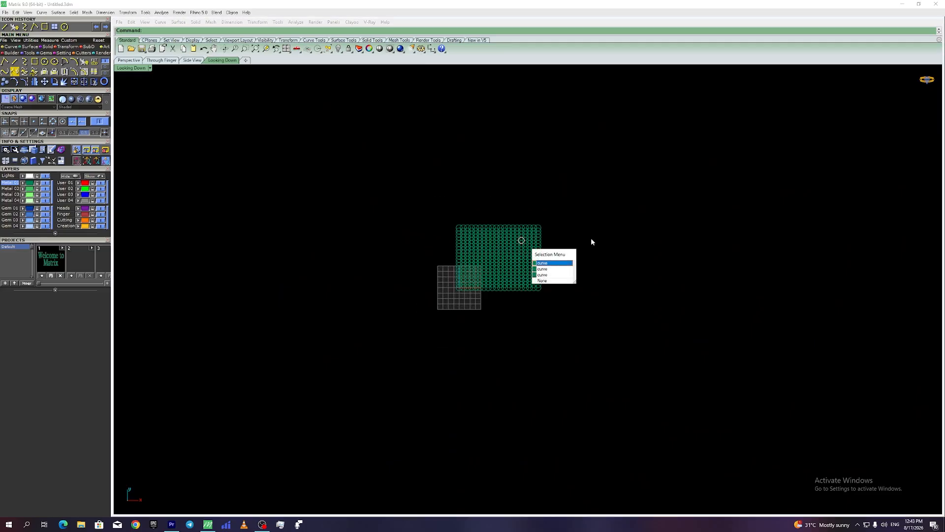
key(Escape)
click(475, 250)
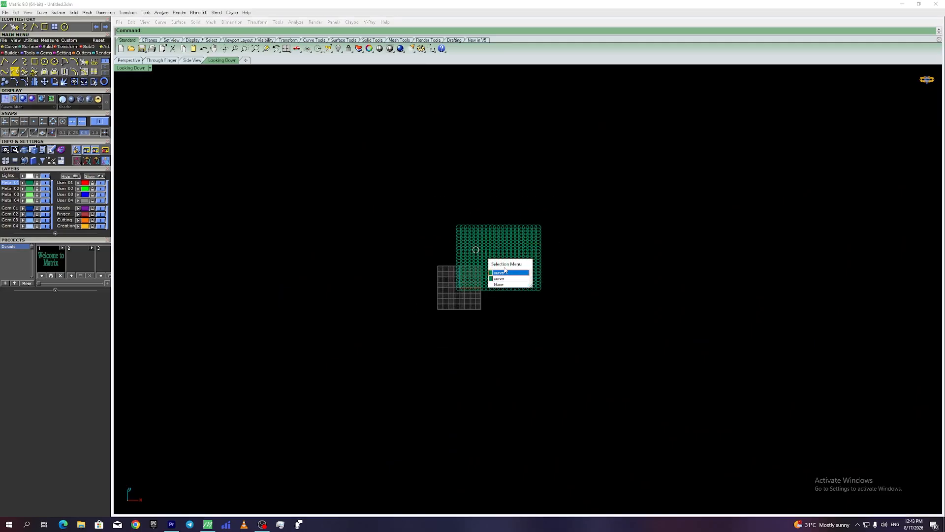
key(Escape)
scroll(486, 253, up, 10)
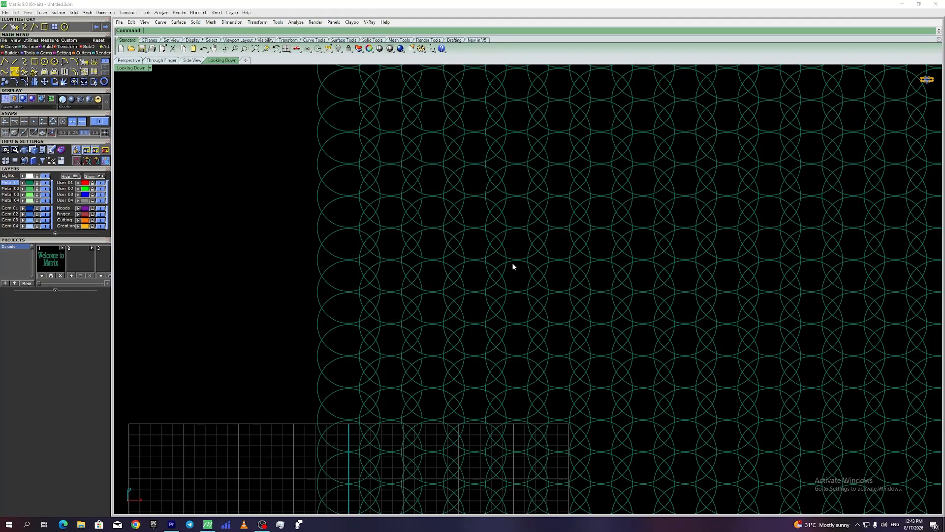
click(515, 266)
click(521, 232)
click(521, 197)
click(522, 210)
scroll(522, 213, down, 5)
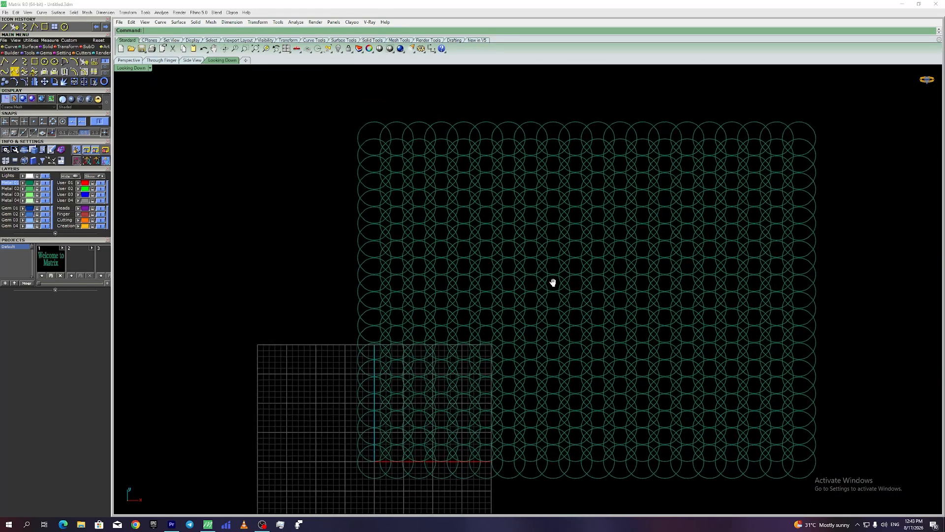
right_drag(548, 285, 498, 265)
click(499, 232)
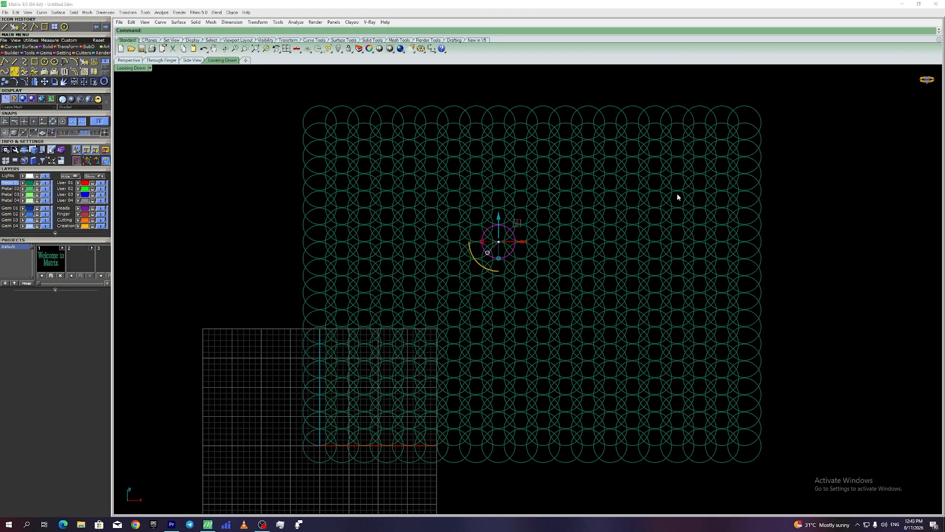
click(677, 193)
click(823, 163)
scroll(566, 175, up, 2)
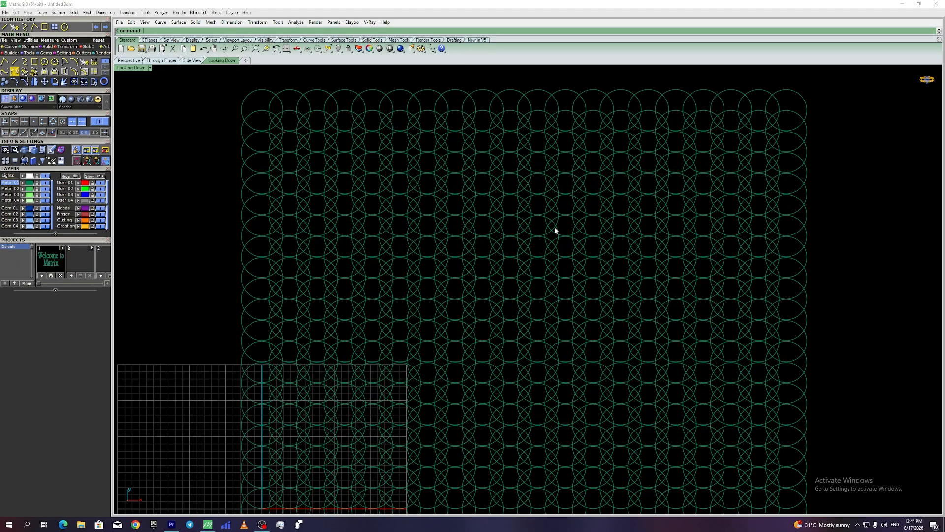
- Trim overlapping arcs inside a few neighbouring circles in the array's top row, using all the circles as cutting objects
scroll(556, 230, down, 2)
drag(748, 122, 333, 447)
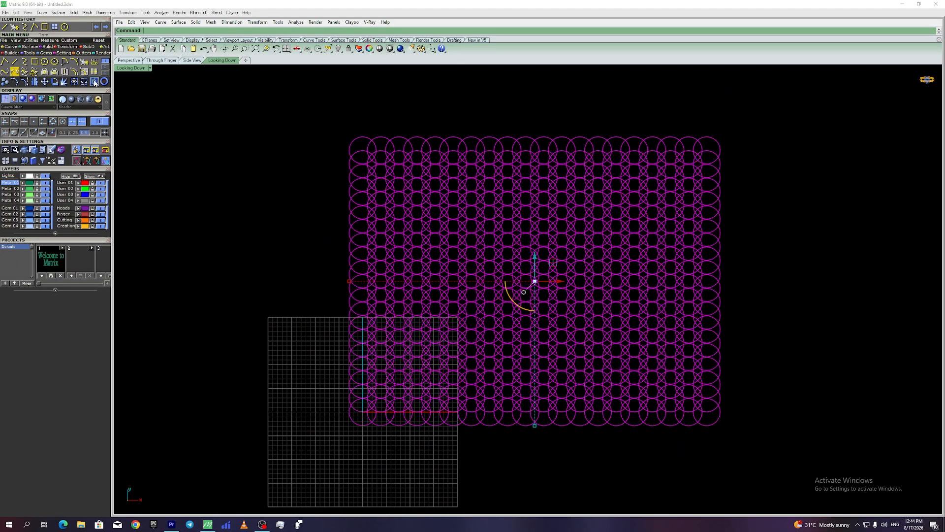
click(94, 82)
scroll(577, 215, up, 3)
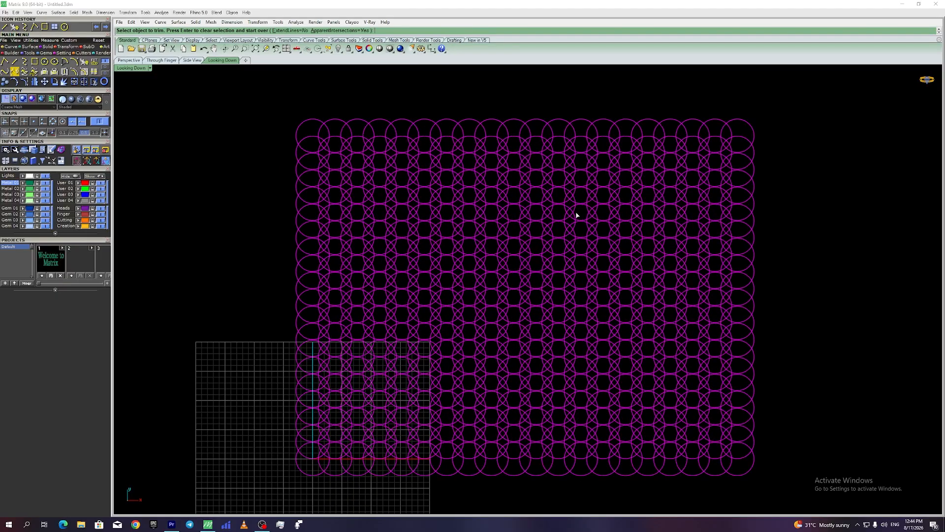
scroll(616, 94, up, 3)
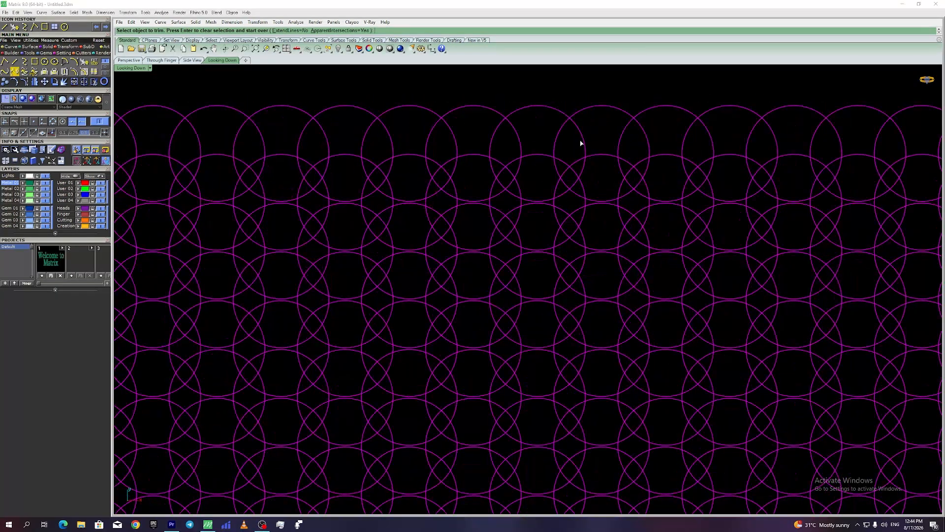
click(583, 142)
click(620, 140)
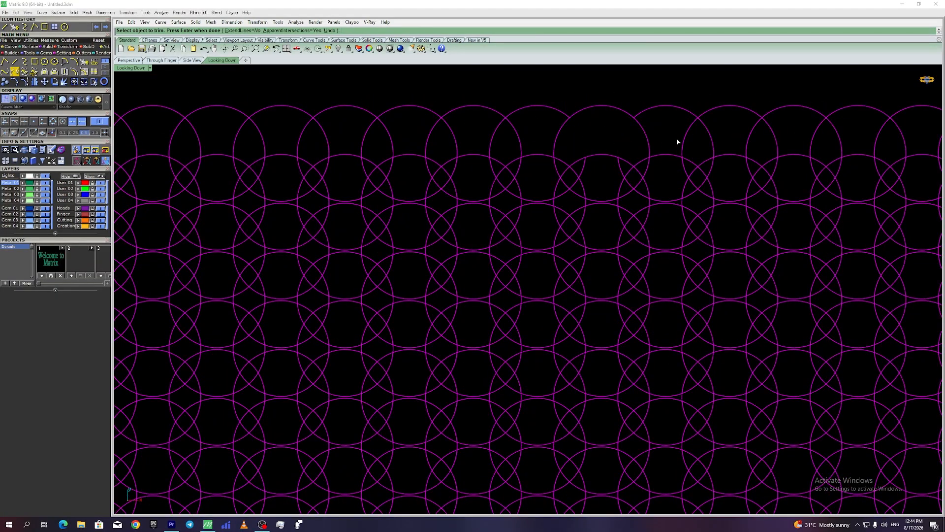
click(683, 142)
click(650, 142)
click(706, 143)
- Trim the inner overlapping arcs along the rest of the array's top row and down its right-hand column
scroll(703, 153, down, 5)
drag(827, 149, 302, 152)
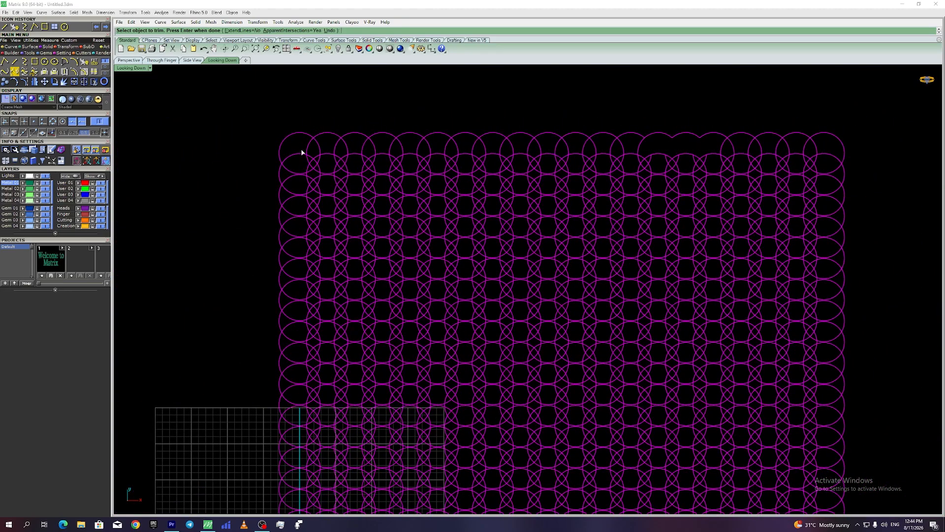
scroll(509, 258, down, 2)
right_drag(612, 308, 622, 256)
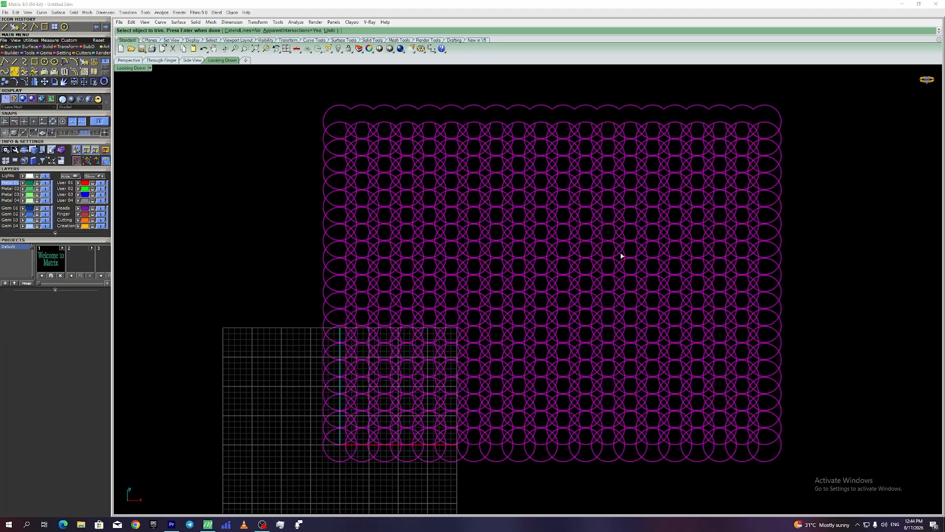
drag(770, 118, 740, 453)
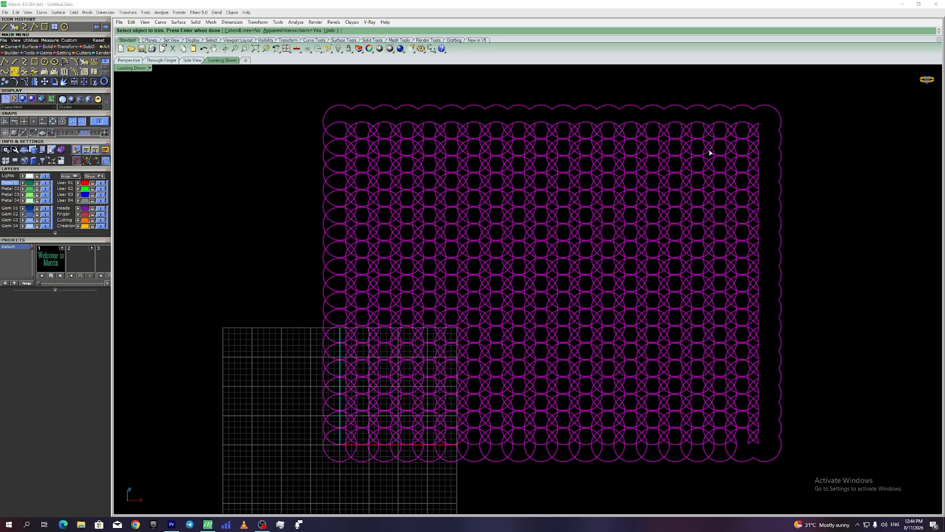
- Trim the inner arcs down the left-hand column, and try cutting a rectangular opening near the array's middle before undoing that cut
drag(339, 115, 333, 461)
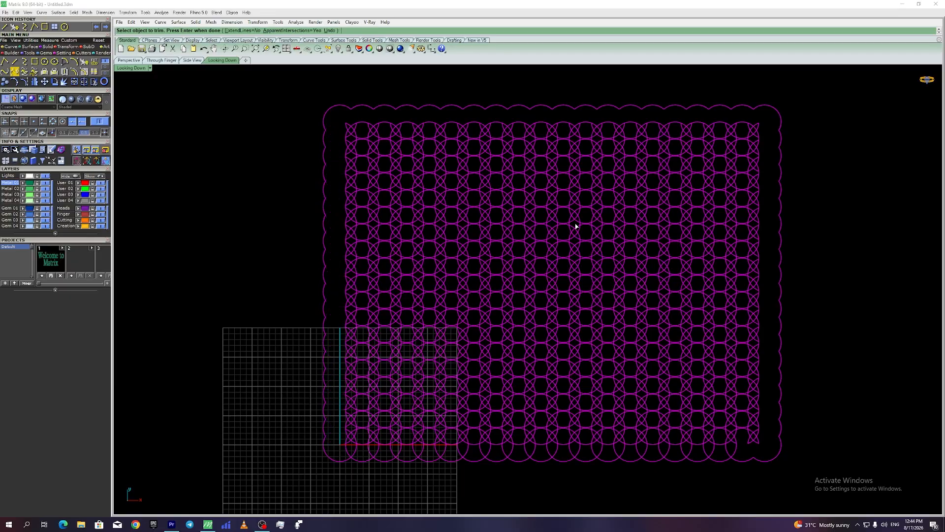
drag(566, 215, 495, 261)
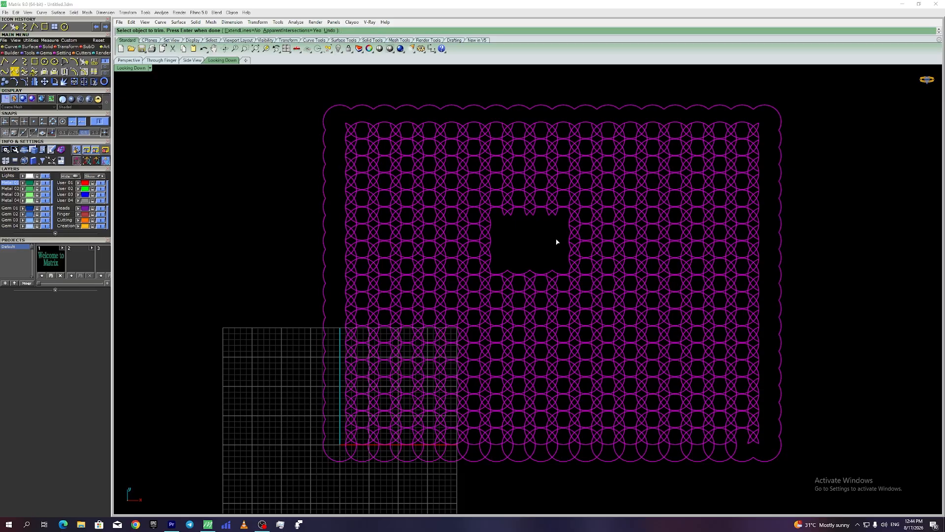
click(329, 30)
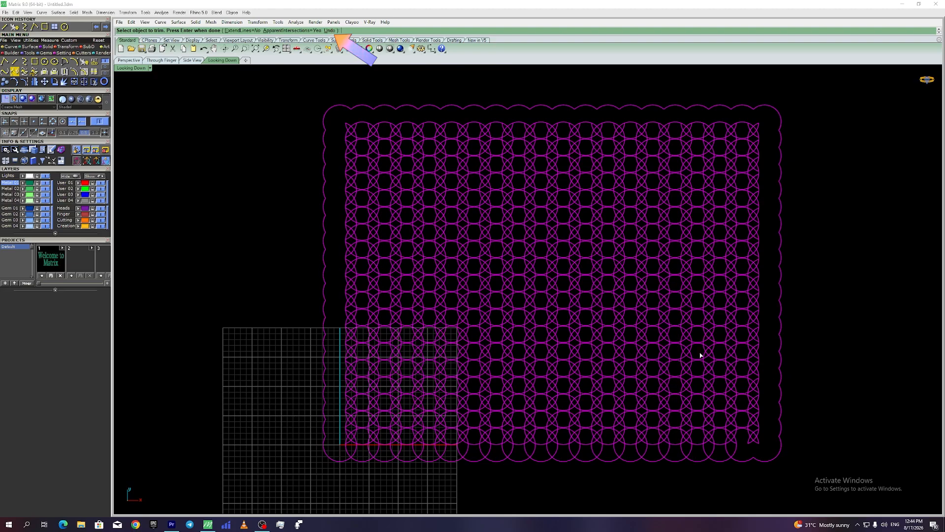
- Undo the left-hand column trim and trim the inner overlapping arcs along the array's bottom row
click(330, 30)
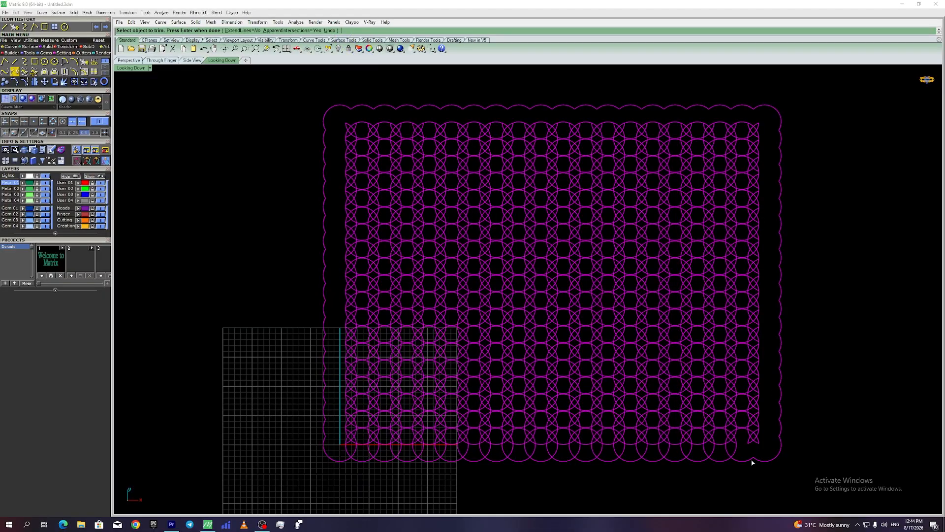
mouse_move(763, 452)
mouse_down()
mouse_move(387, 461)
mouse_move(763, 447)
mouse_up()
click(330, 30)
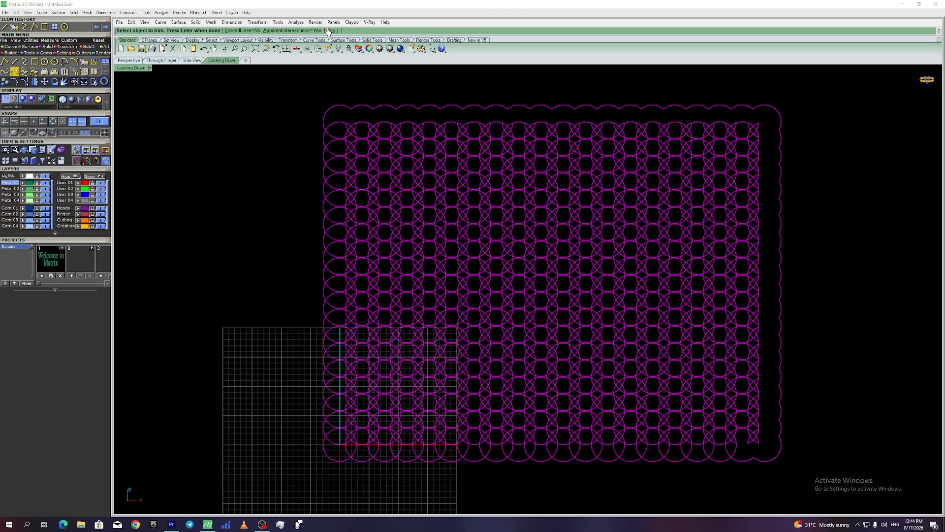
click(330, 31)
drag(774, 455, 338, 454)
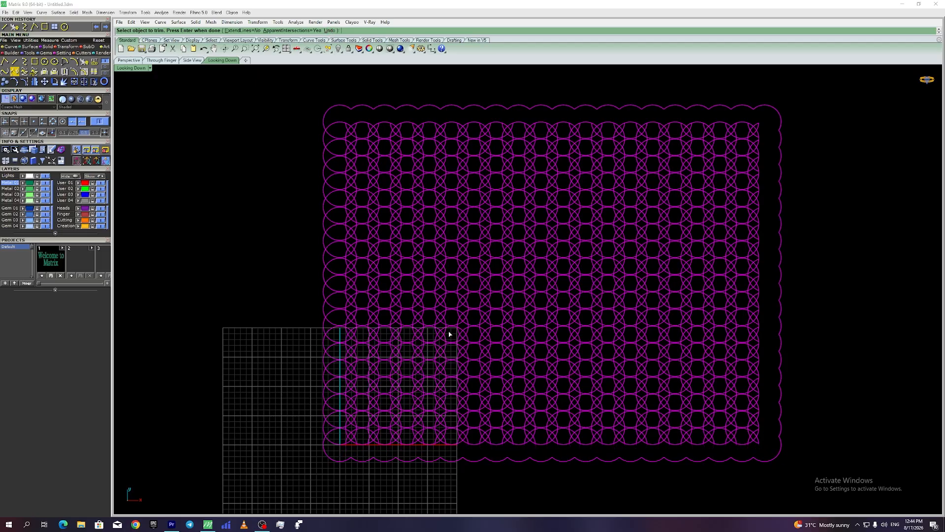
- Trim the inner overlapping arcs down the circle array's left-hand column, finish the trim and dismiss the history warning
drag(343, 121, 338, 461)
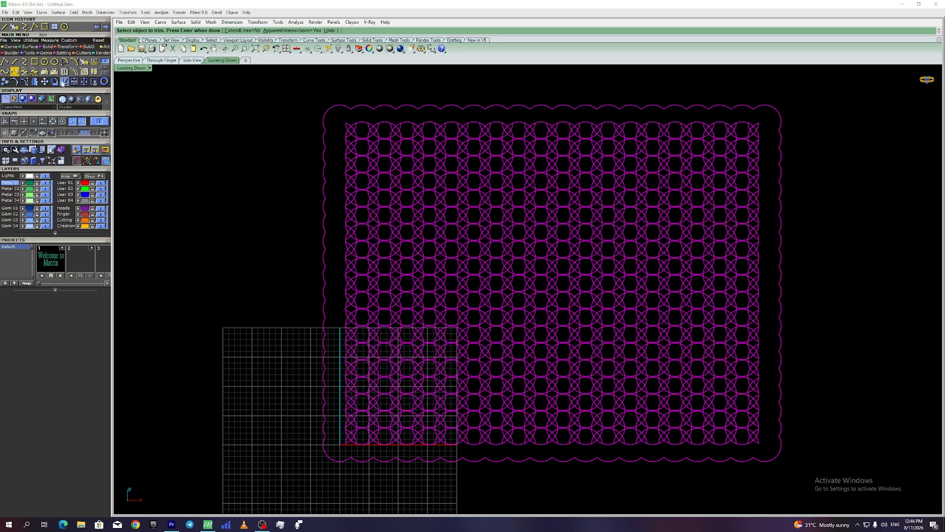
key(Return)
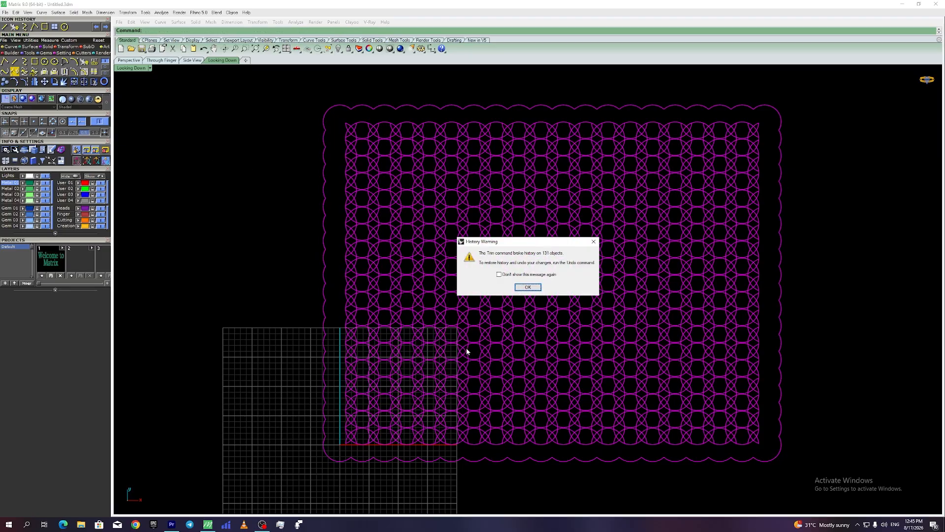
click(525, 288)
- Delete all curves of the trimmed circle array
click(794, 222)
drag(842, 77, 256, 496)
key(Delete)
right_drag(238, 505, 326, 412)
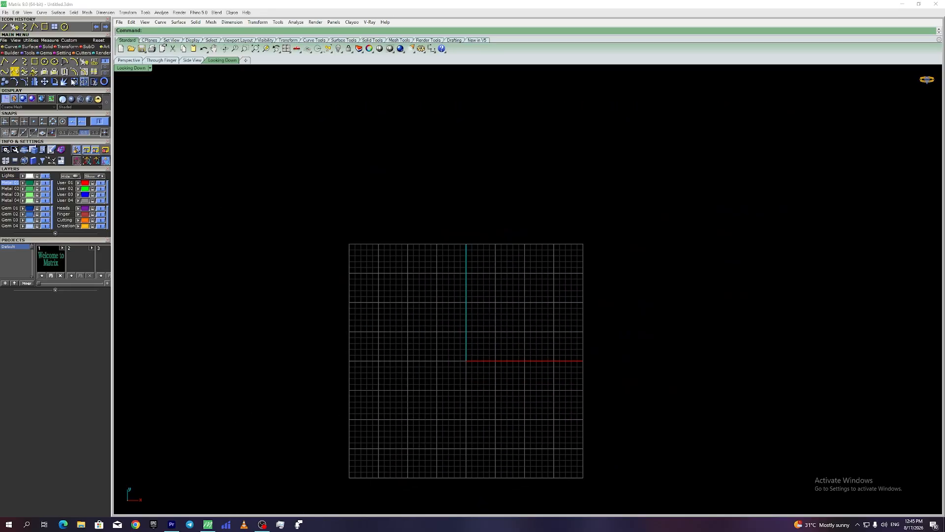
- Draw two overlapping rectangles, one up and left of the origin and one lower, crossing the vertical axis
scroll(460, 379, up, 8)
right_drag(460, 379, 506, 293)
scroll(481, 344, down, 6)
scroll(506, 301, up, 1)
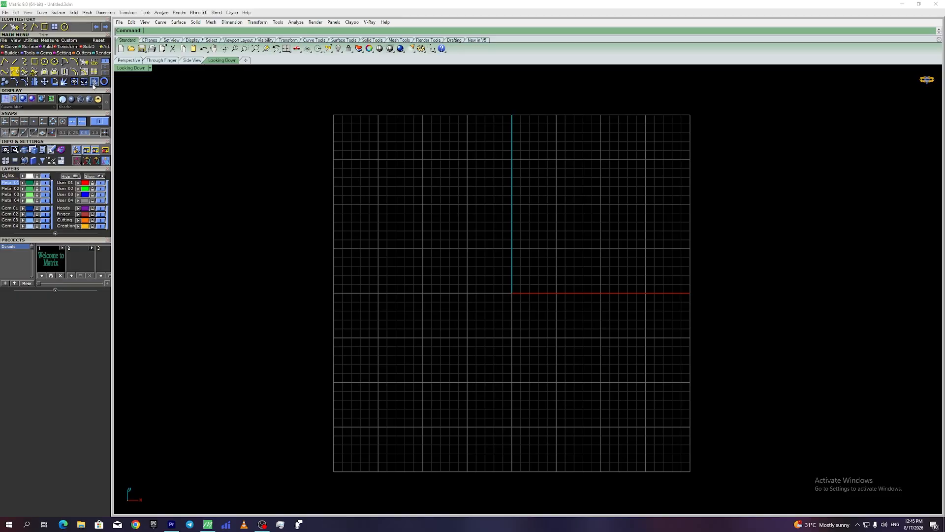
click(34, 62)
click(394, 198)
click(484, 305)
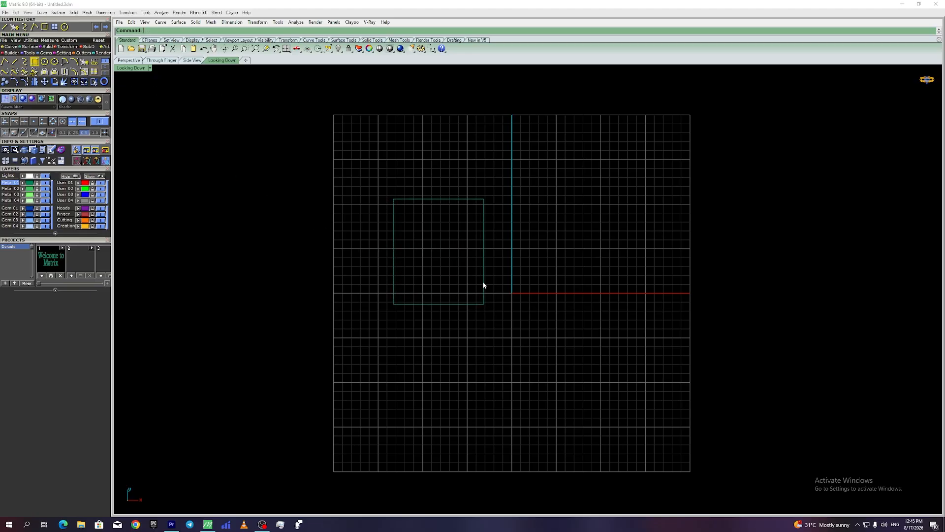
key(Return)
click(448, 260)
click(560, 365)
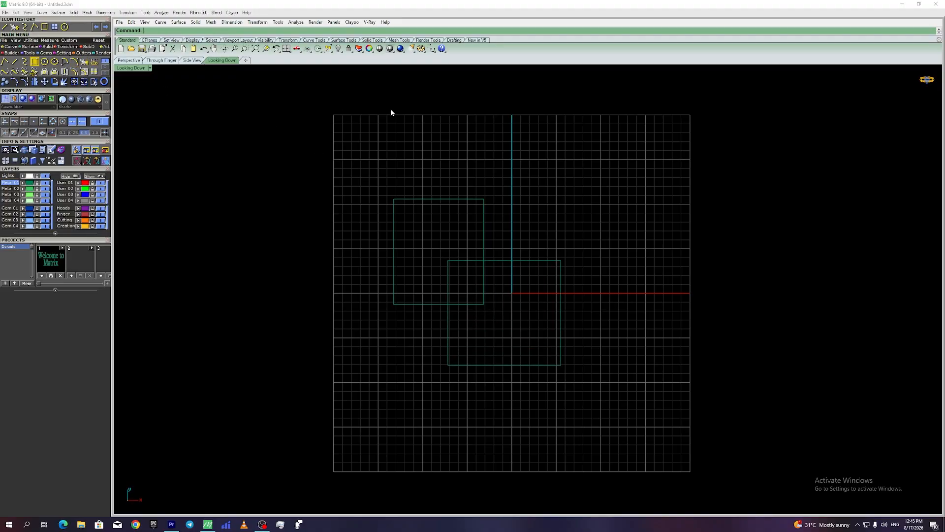
- Draw a large circle centred on the vertical axis above the origin, crossing both rectangles
click(483, 239)
click(527, 231)
right_drag(478, 283, 500, 269)
click(46, 62)
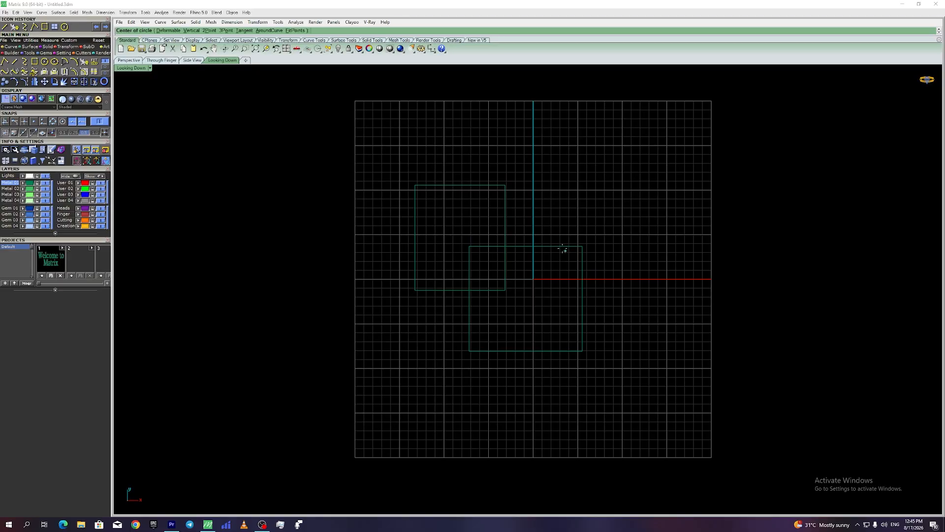
click(533, 215)
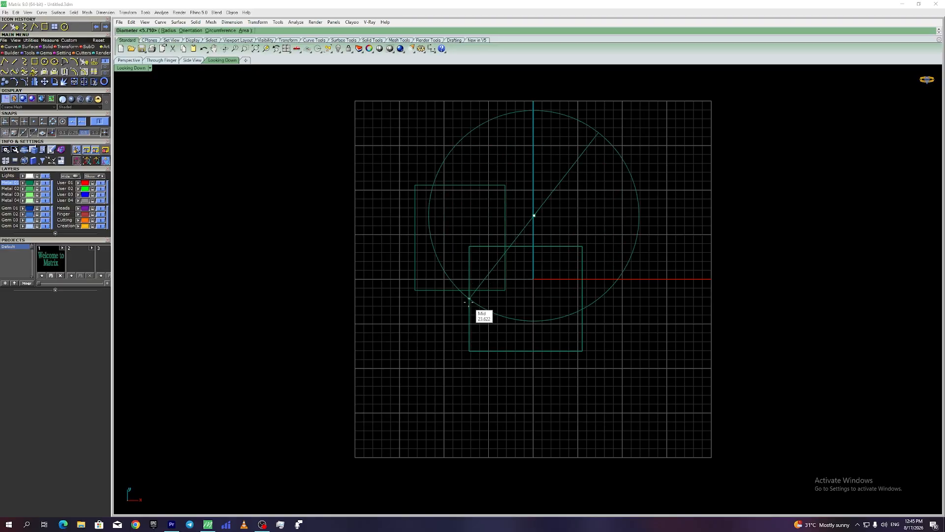
click(466, 306)
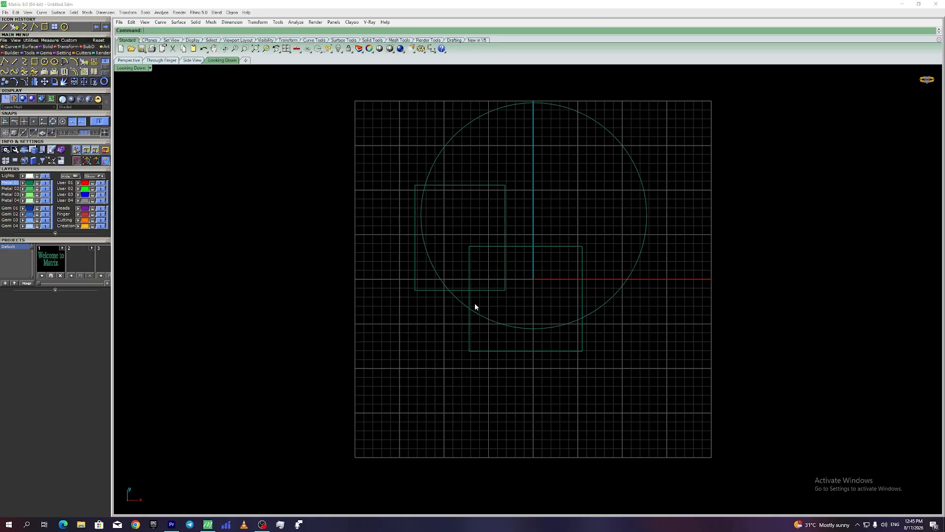
- Assign the circle to the red User 01 layer, the upper-left rectangle to green User 02 and the lower rectangle to blue User 03
scroll(532, 253, up, 2)
right_drag(523, 217, 517, 246)
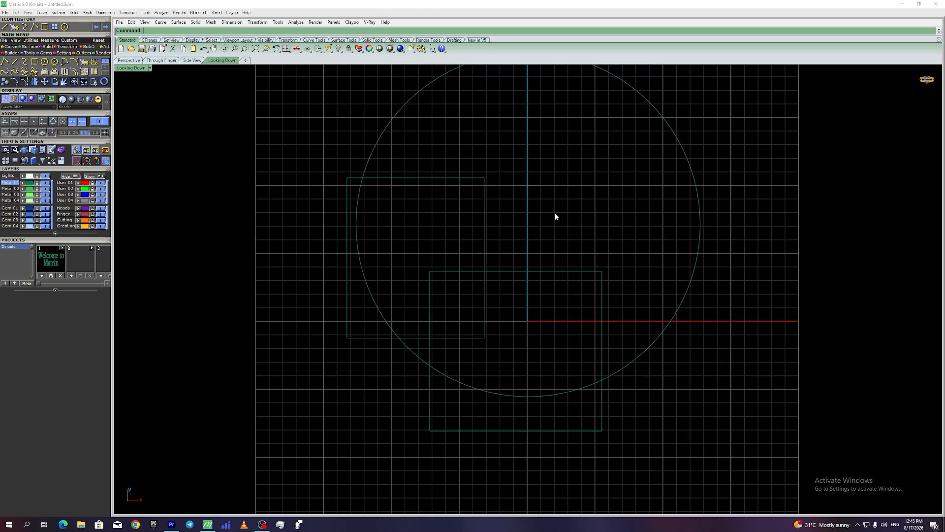
click(681, 154)
scroll(585, 185, down, 3)
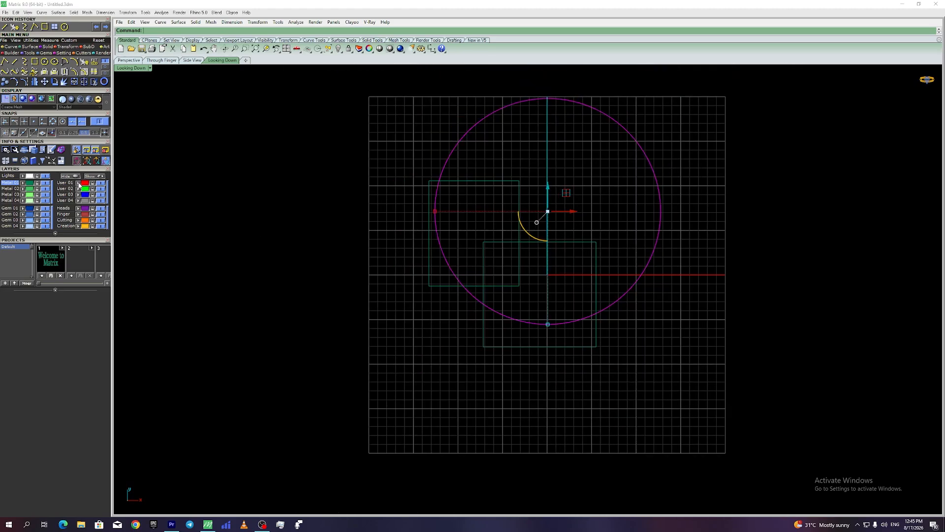
click(480, 183)
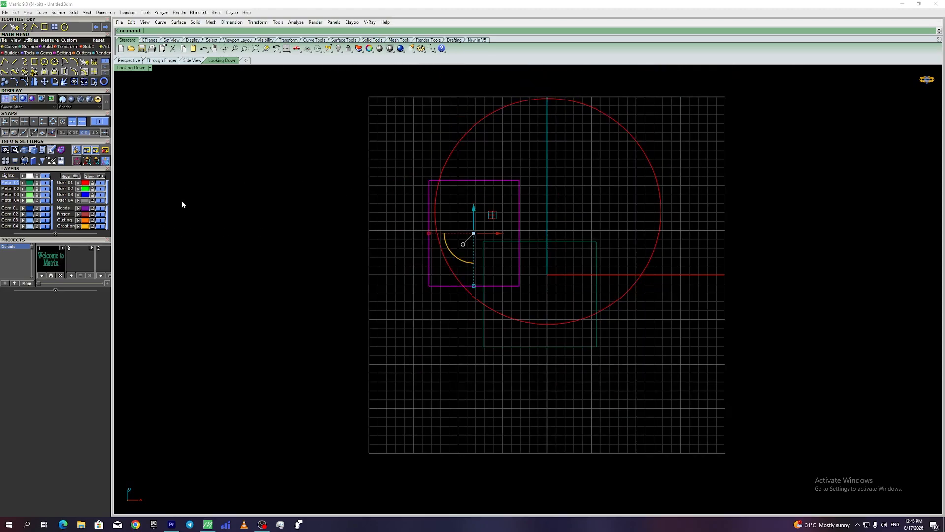
click(565, 242)
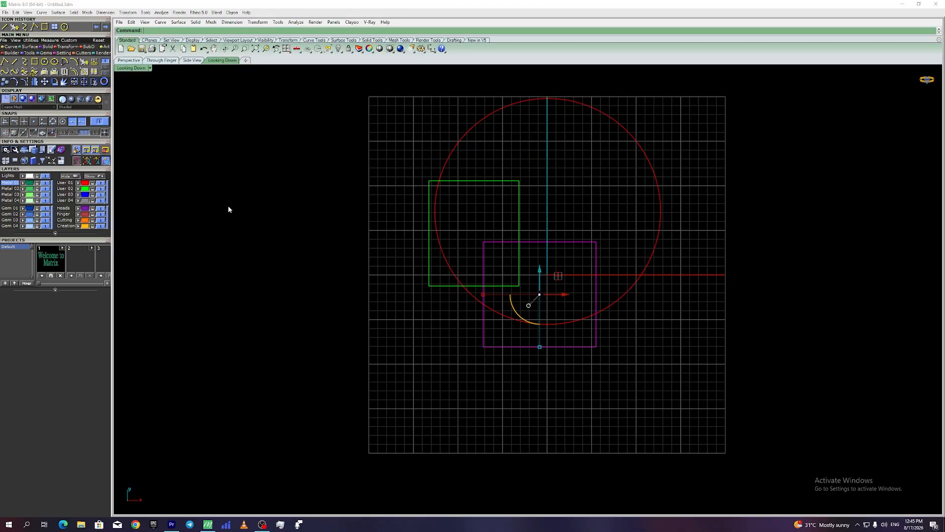
click(618, 200)
right_drag(527, 274, 502, 298)
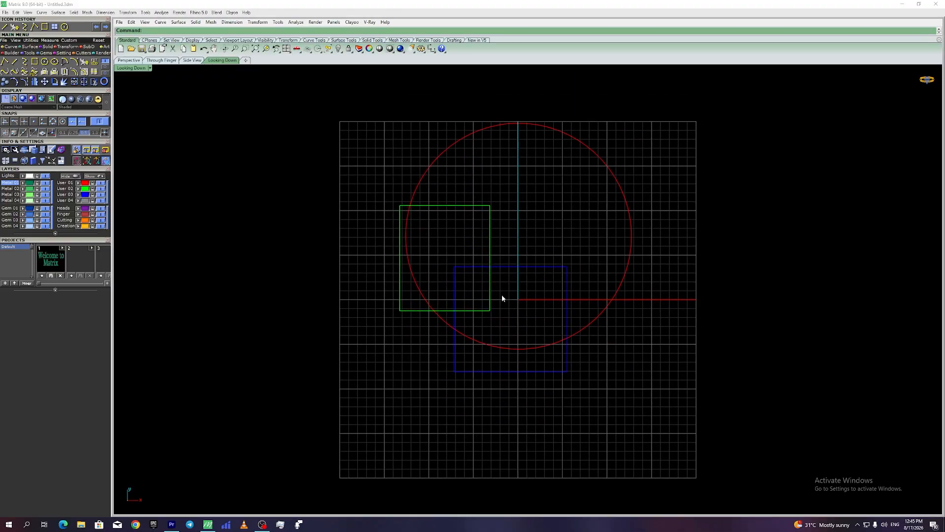
- Explode the blue rectangle and move its bottom edge down and to the right
click(509, 267)
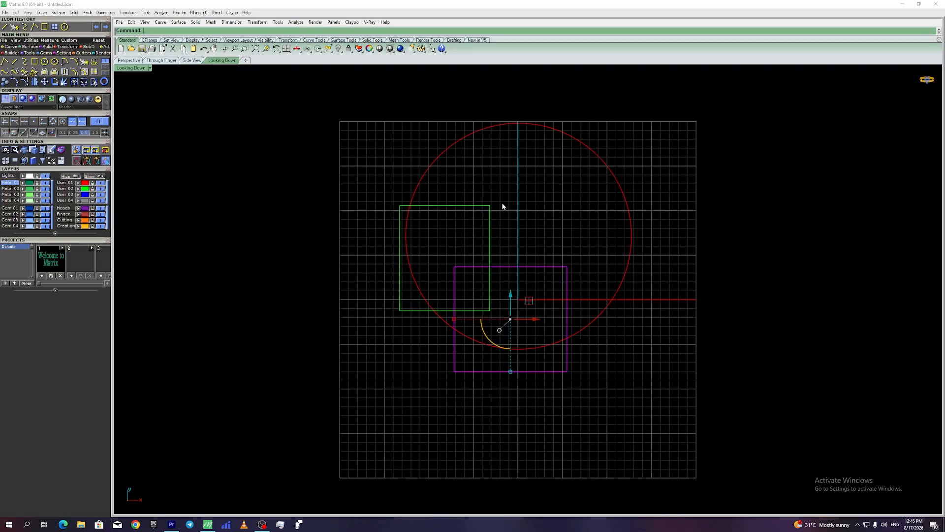
click(552, 247)
ctrl+shift+click(526, 372)
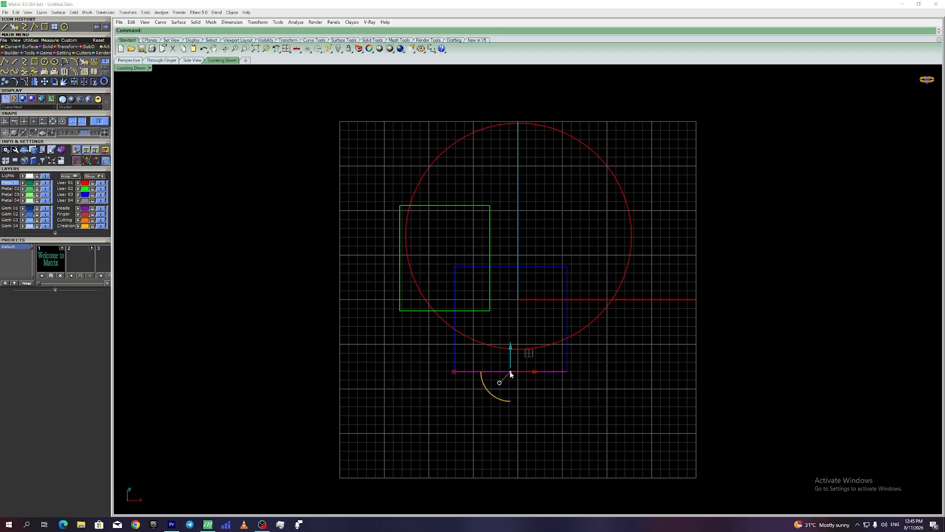
drag(511, 374, 604, 408)
click(654, 350)
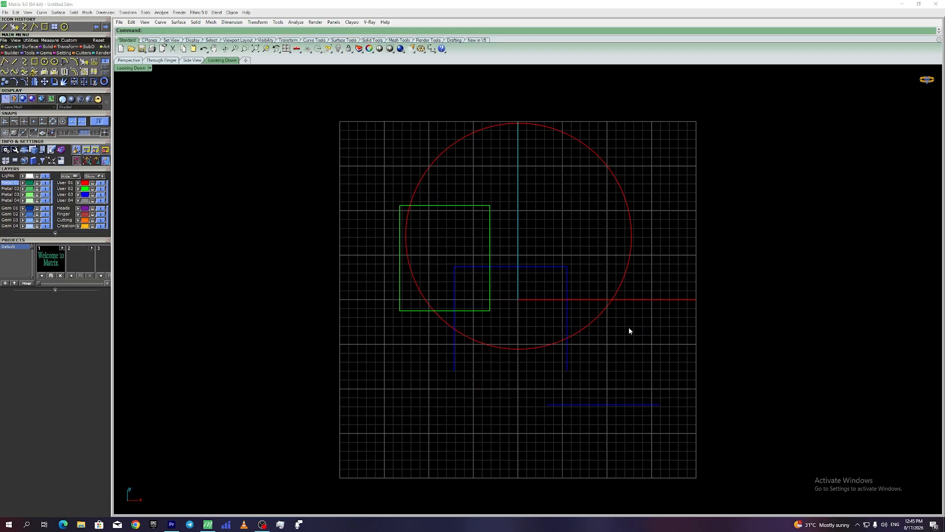
- Split the green rectangle with the red circle and move the piece outside the circle to the left
click(449, 206)
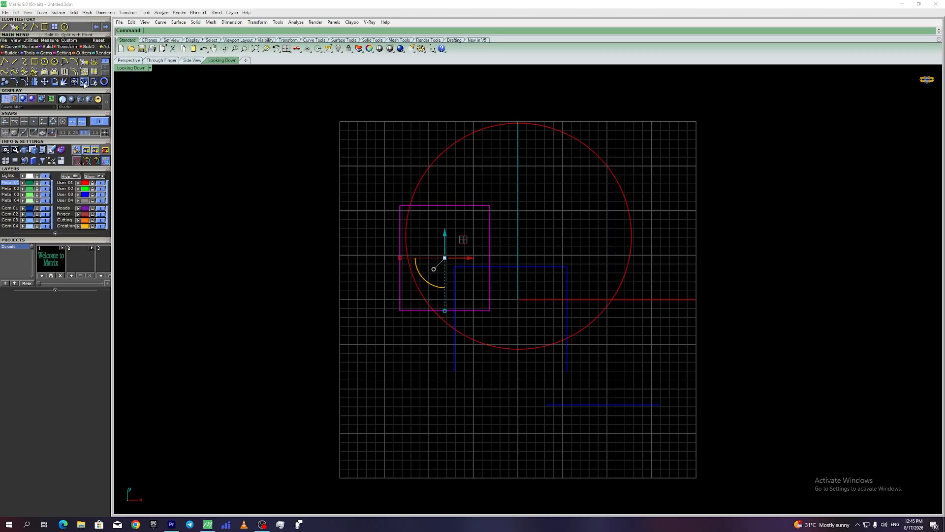
click(536, 172)
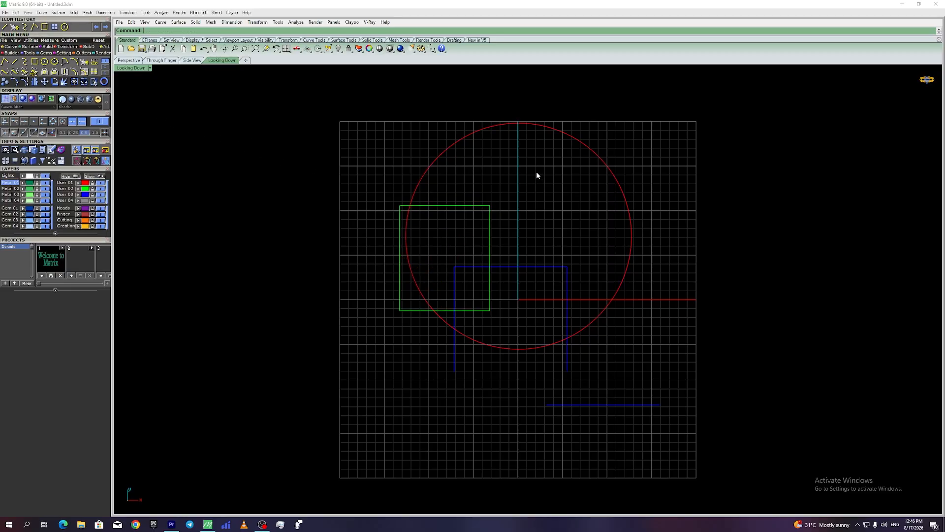
click(405, 207)
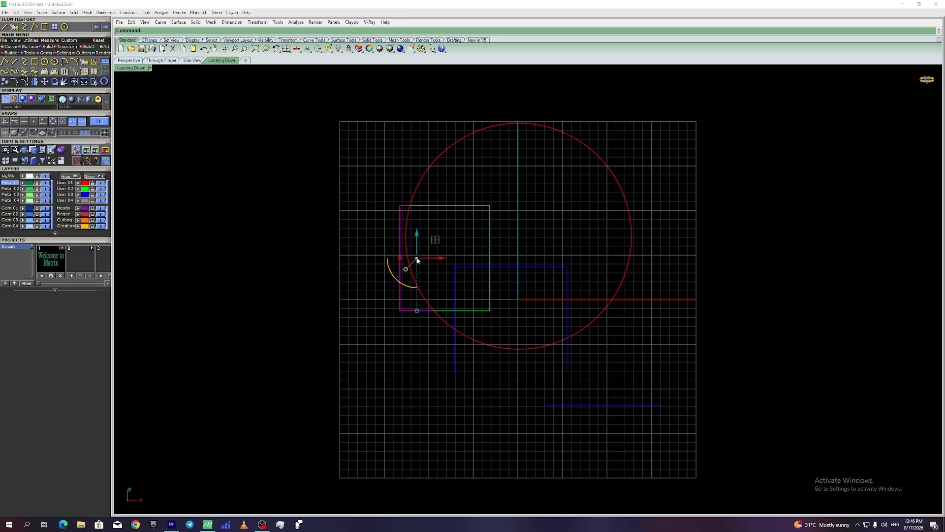
drag(417, 259, 392, 260)
click(544, 235)
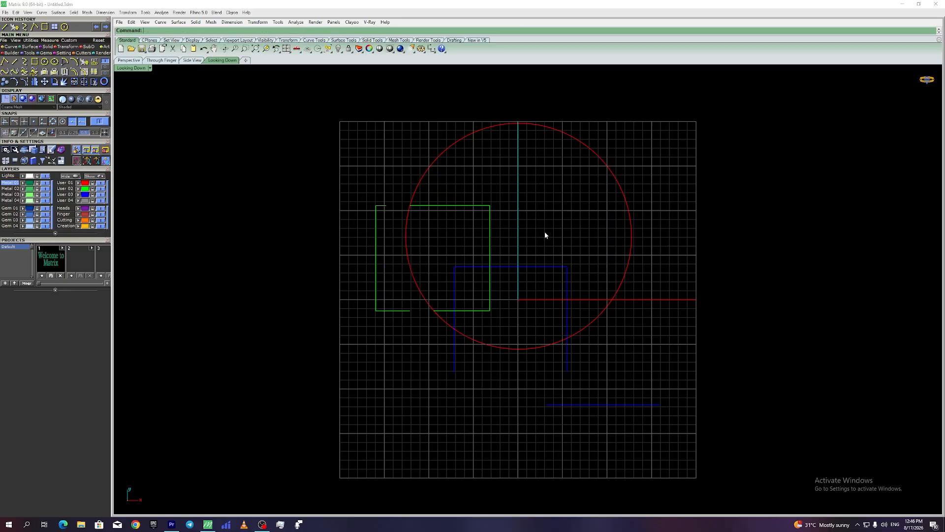
- Move the blue rectangle's top edge out beyond the grid's right side and its left edge down and to the left
click(544, 267)
click(586, 283)
click(527, 267)
drag(510, 267, 776, 230)
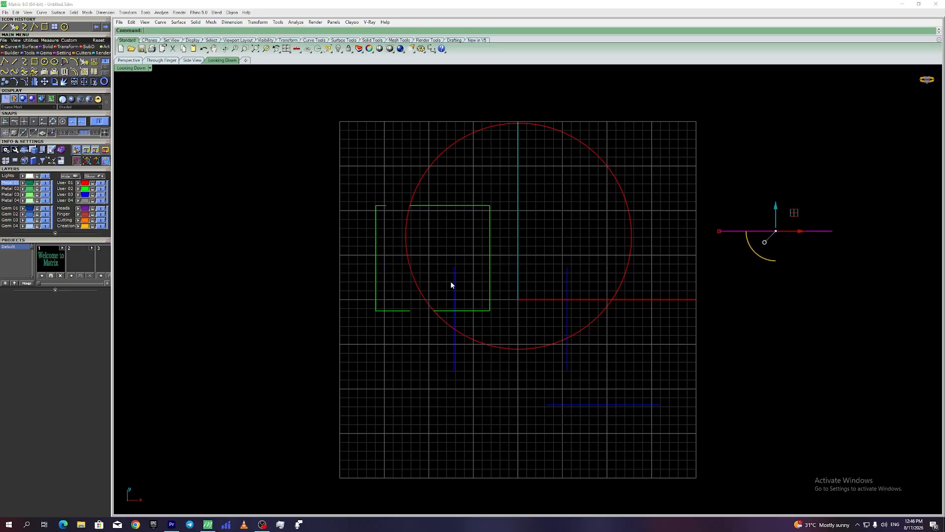
click(450, 284)
click(451, 288)
drag(454, 321, 399, 397)
click(456, 225)
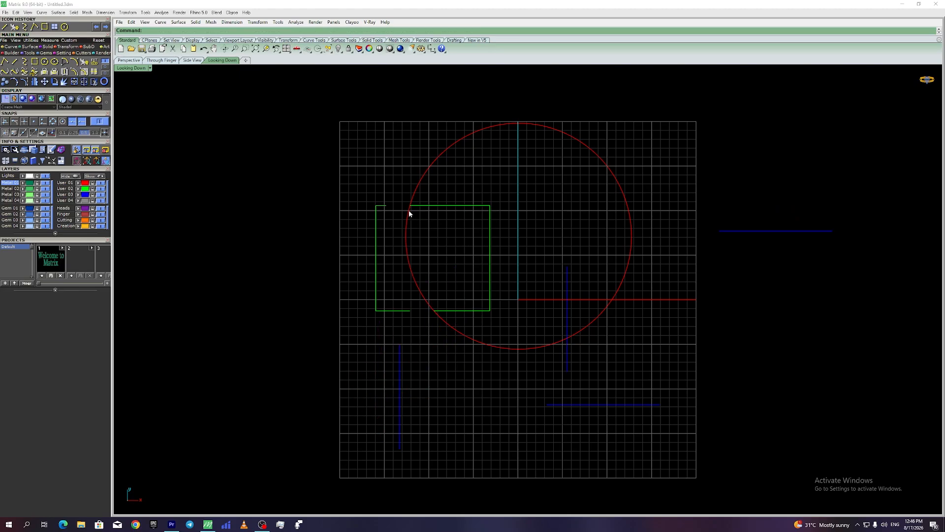
- Split the red circle with the larger green piece and move the separated left-hand arc outward to the left
click(415, 188)
click(83, 81)
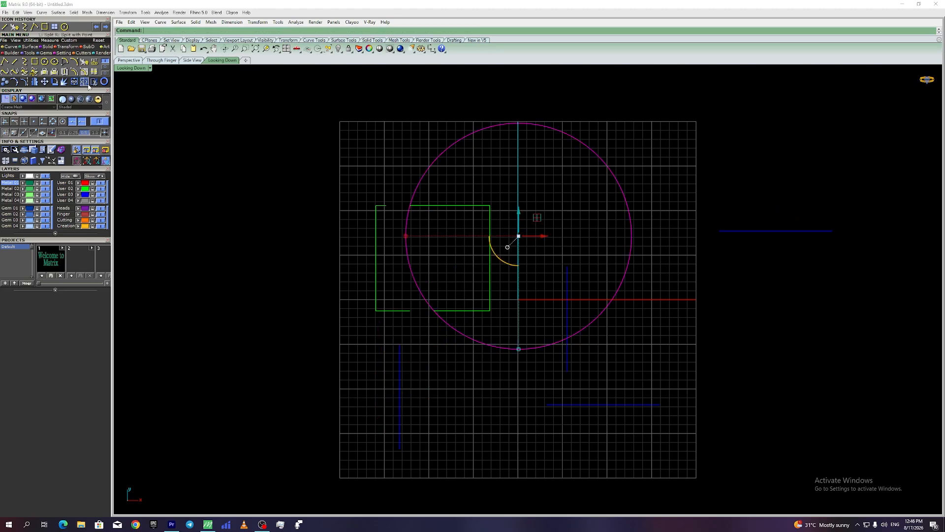
click(441, 205)
right_click(463, 188)
click(465, 186)
click(406, 242)
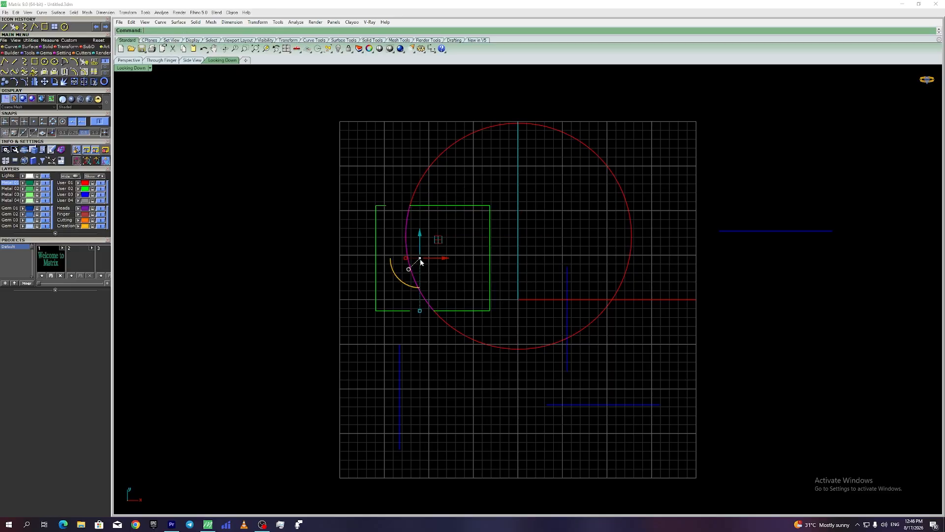
drag(419, 257, 350, 286)
key(Escape)
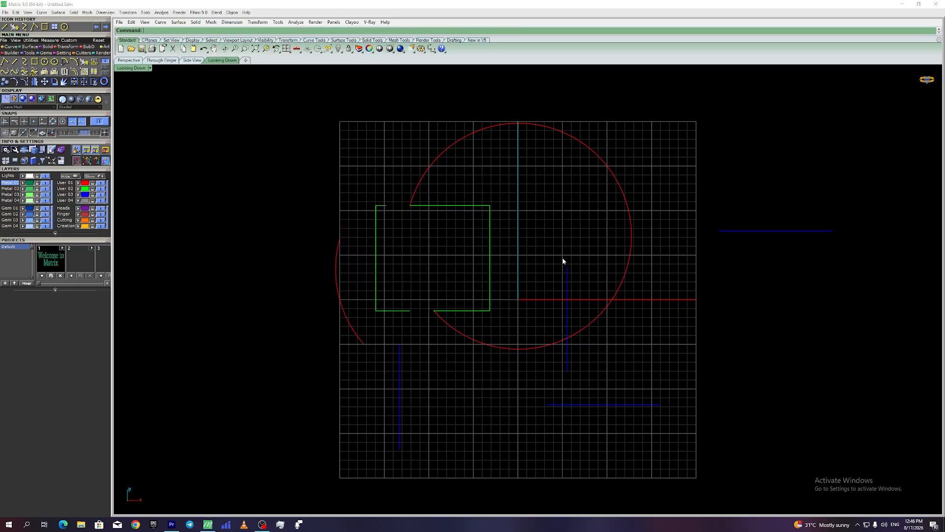
- Move the blue rectangle's right-hand edge down and to the left, clear of the red circle
click(567, 291)
drag(567, 321, 458, 431)
key(Escape)
- Join the large red arc with the adjoining green piece into one outline, and delete all the leftover blue, green and red pieces
drag(505, 88, 418, 237)
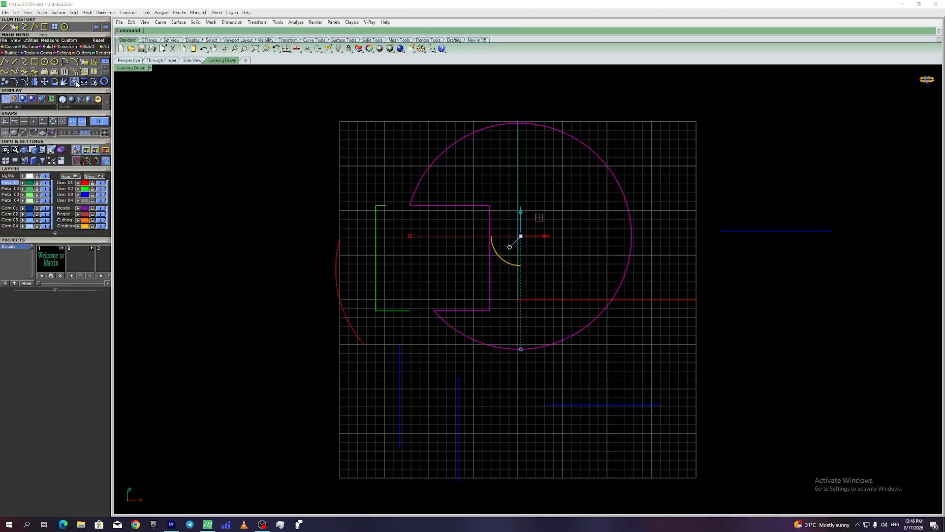
click(424, 99)
click(797, 230)
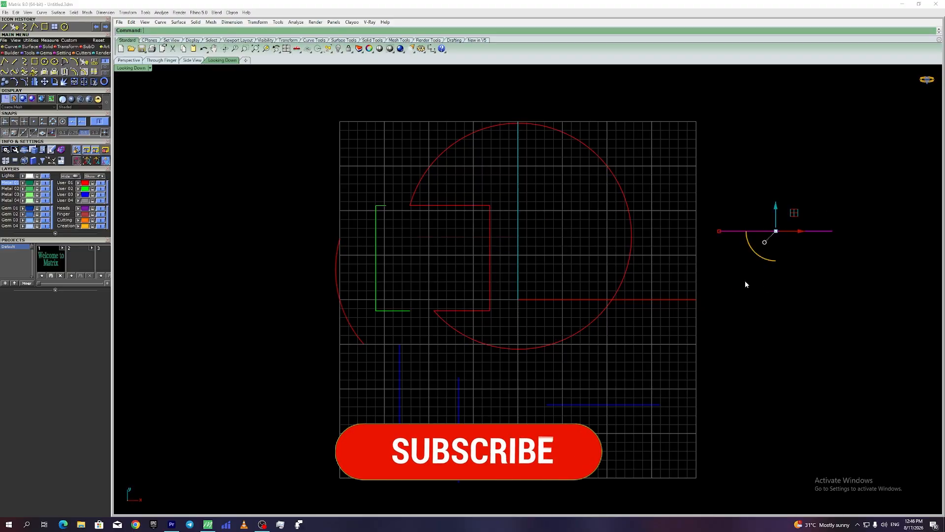
key(Delete)
drag(487, 377, 352, 435)
key(Delete)
drag(380, 273, 296, 367)
key(Delete)
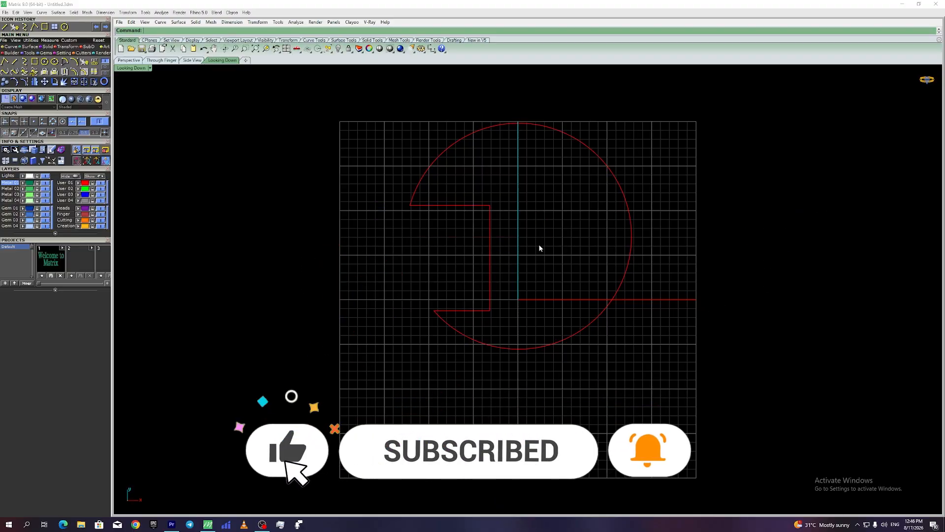
- Draw a large circle overlapping the joined outline's right side and a smaller circle overlapping both curves at the upper right
scroll(540, 249, up, 4)
right_drag(517, 215, 485, 238)
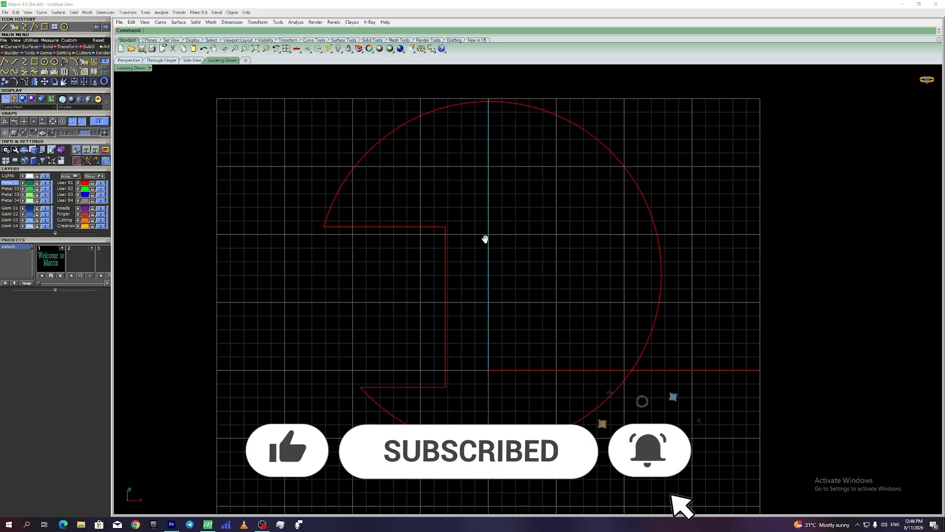
click(44, 61)
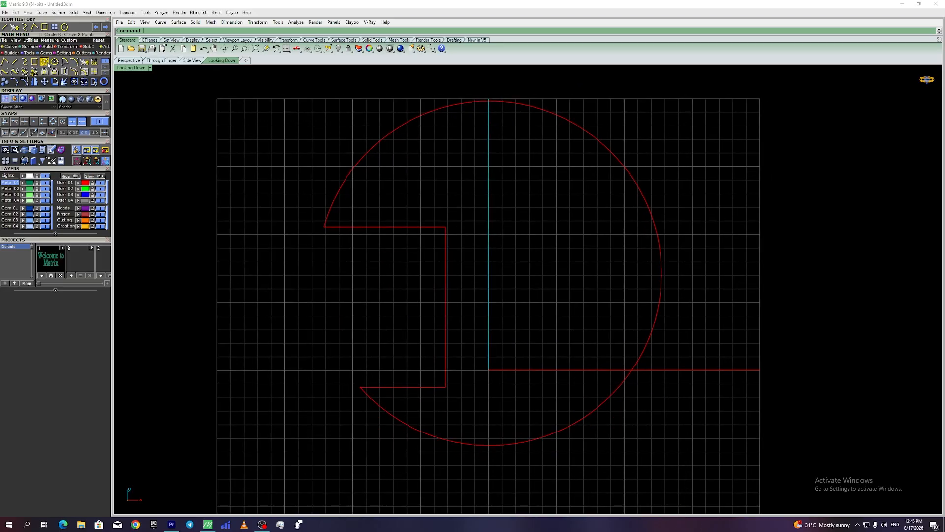
click(580, 252)
click(660, 179)
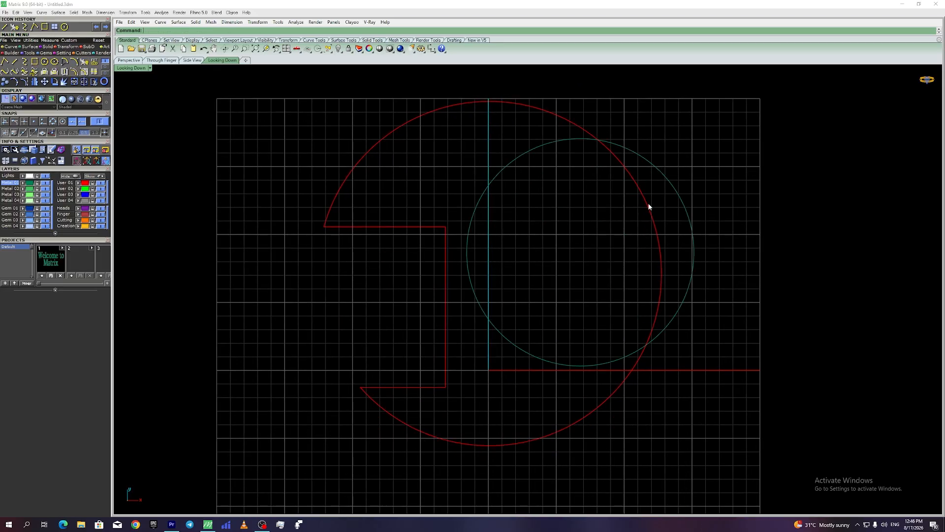
right_click(638, 206)
click(655, 185)
click(615, 228)
- Start trimming with the joined outline and both circles as cutting objects
drag(735, 119, 256, 389)
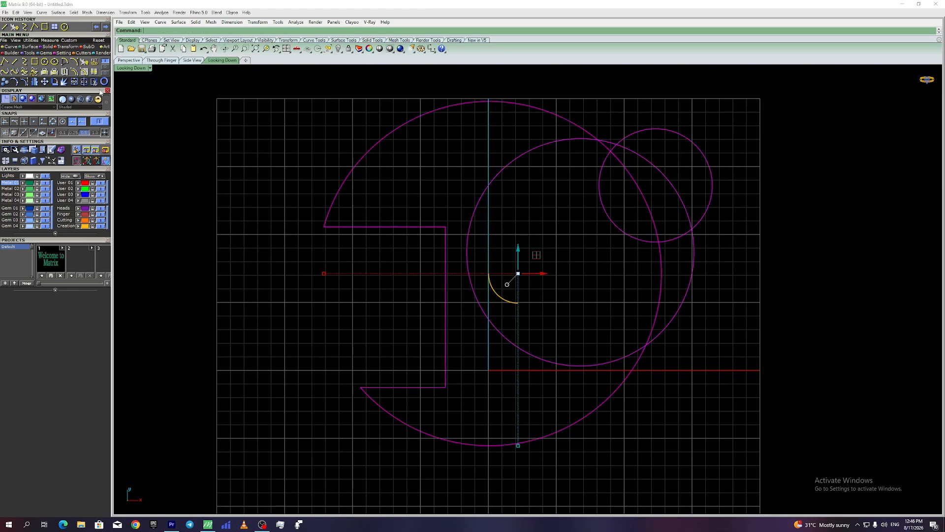
click(94, 82)
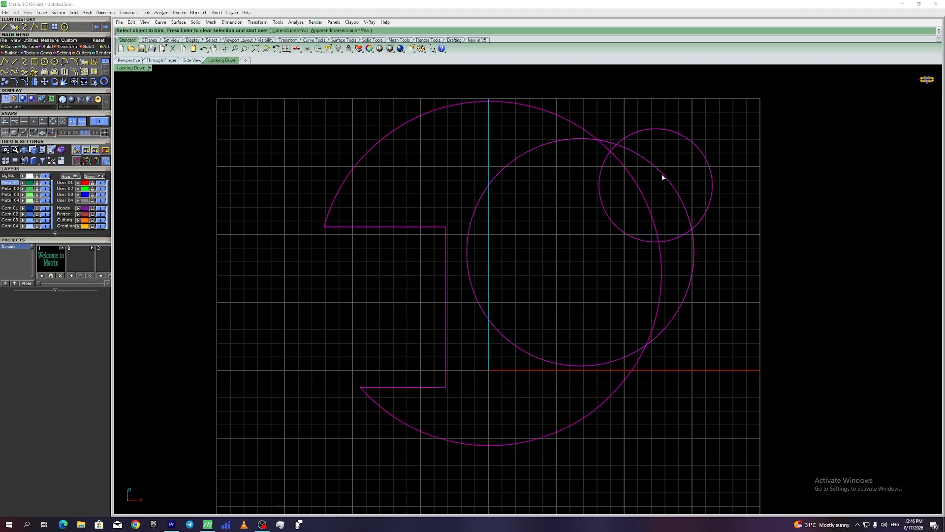